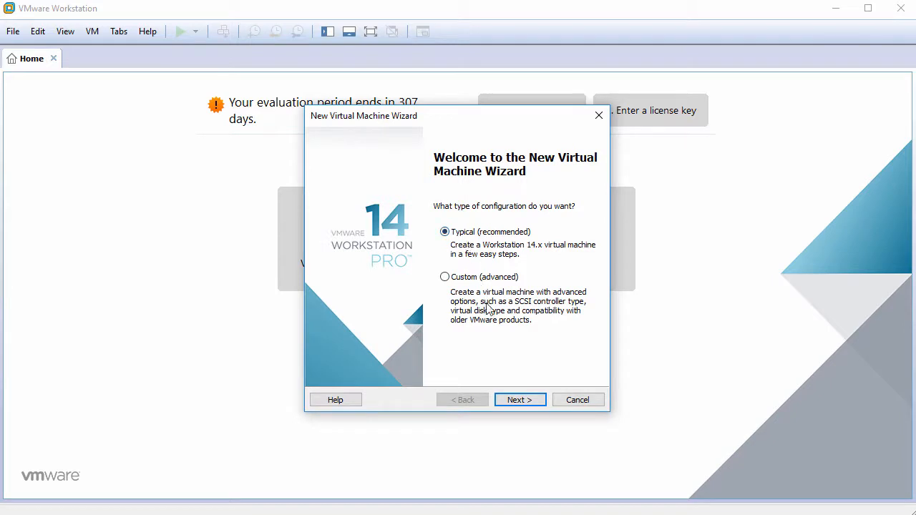
# Choose a Typical setup with the OS installed later and Linux Debian 9.x 64-bit as guest.
pyautogui.click(521, 400)
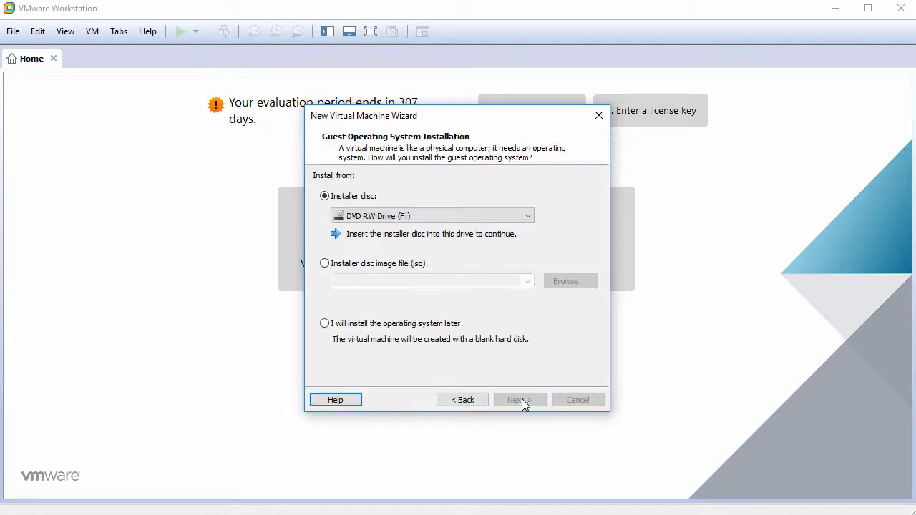
pyautogui.click(409, 327)
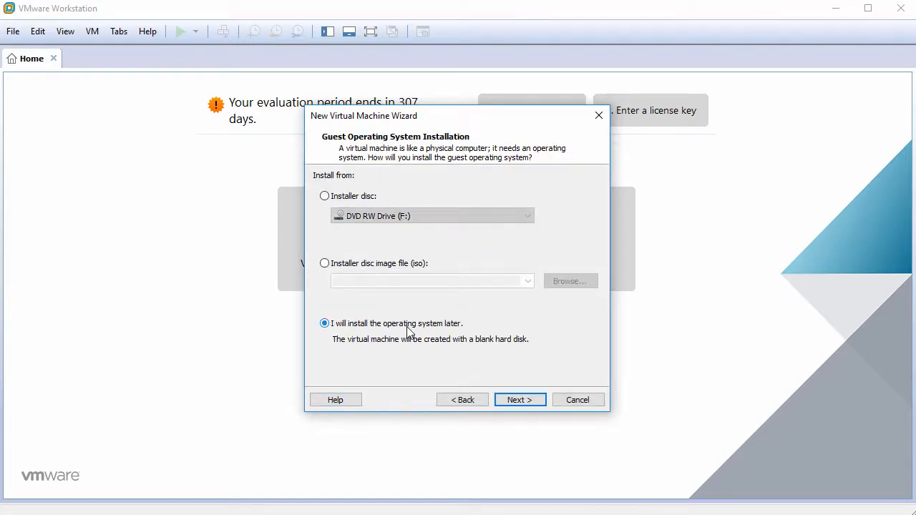
pyautogui.click(519, 400)
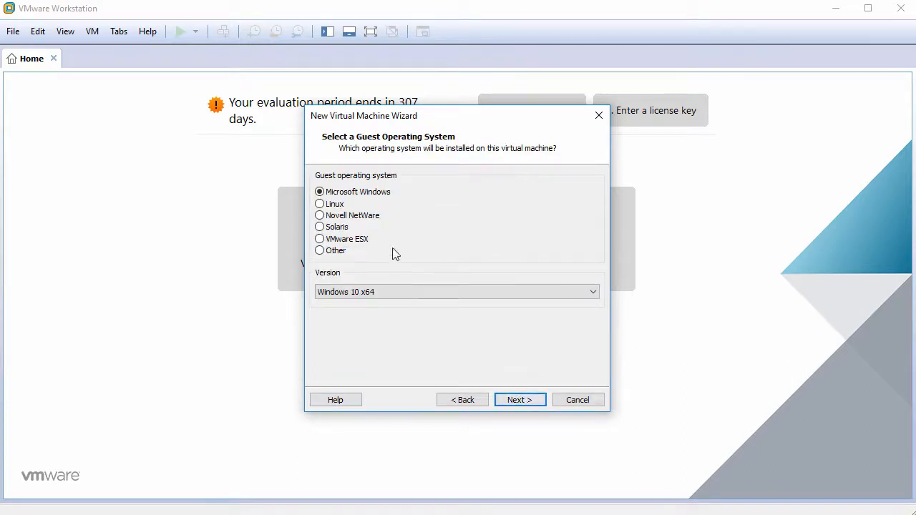
pyautogui.click(335, 206)
pyautogui.click(475, 293)
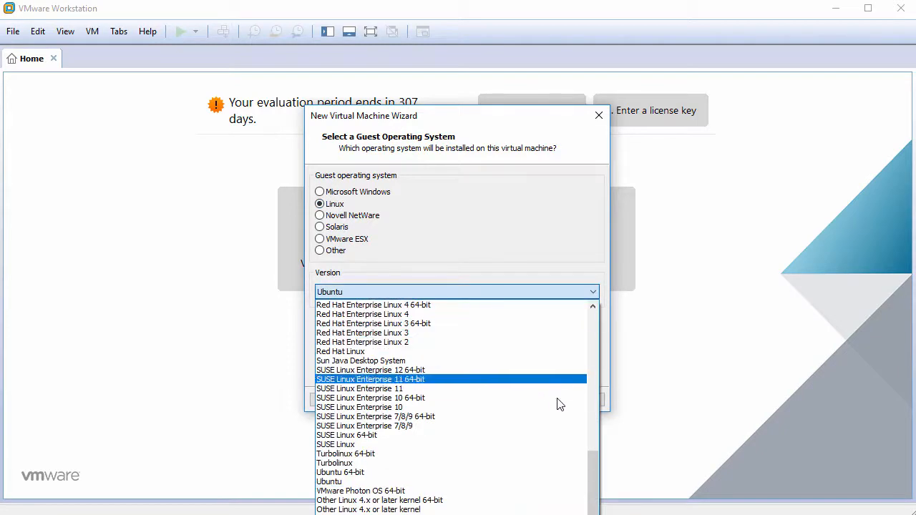
pyautogui.moveTo(596, 467); pyautogui.dragTo(567, 361)
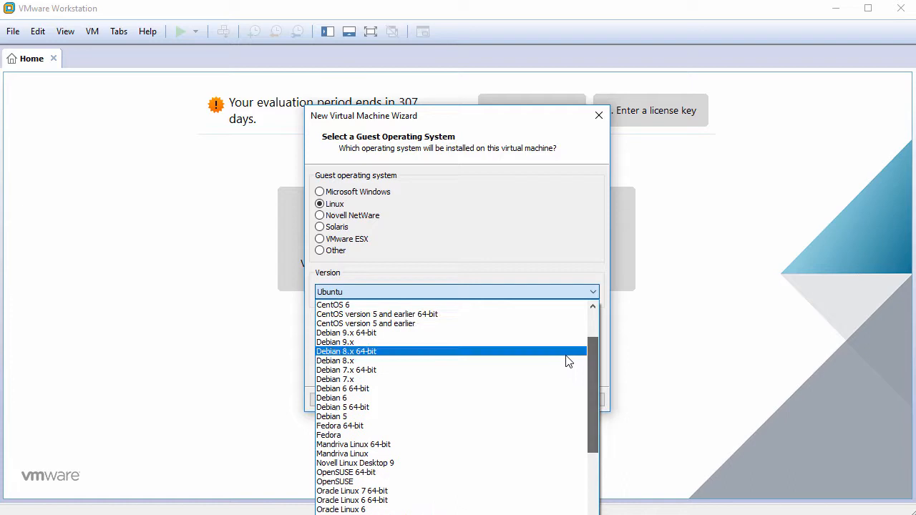
pyautogui.click(448, 332)
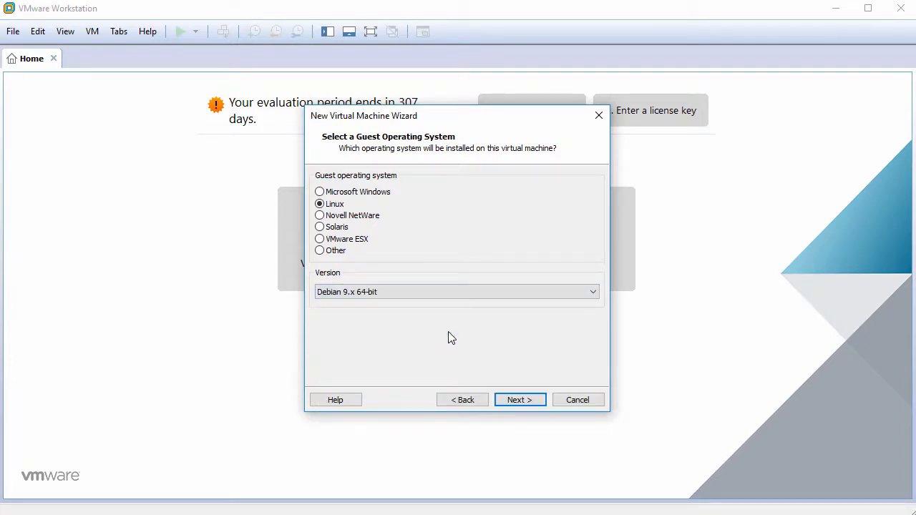
# Name the VM Zevenet5.0 and give it a 30 GB disk stored as a single file.
pyautogui.click(519, 399)
pyautogui.write('Ze')
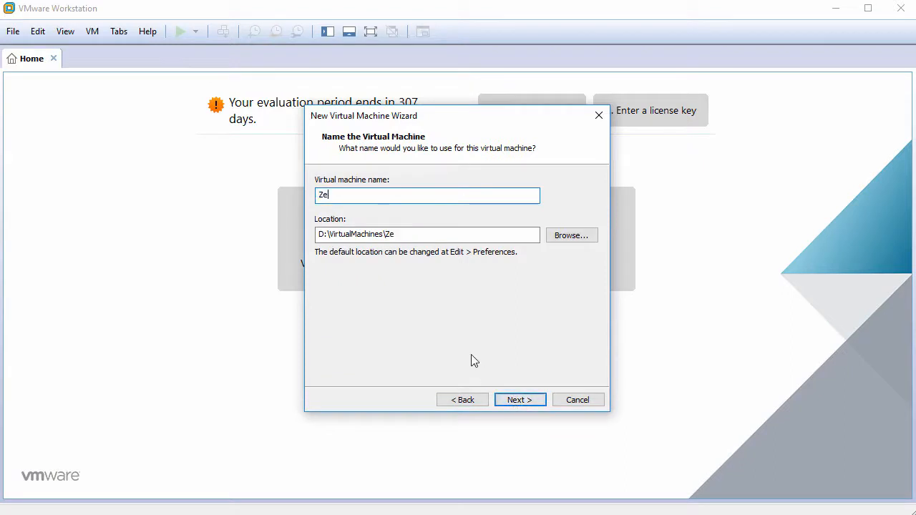
pyautogui.write('venet5.0')
pyautogui.click(511, 403)
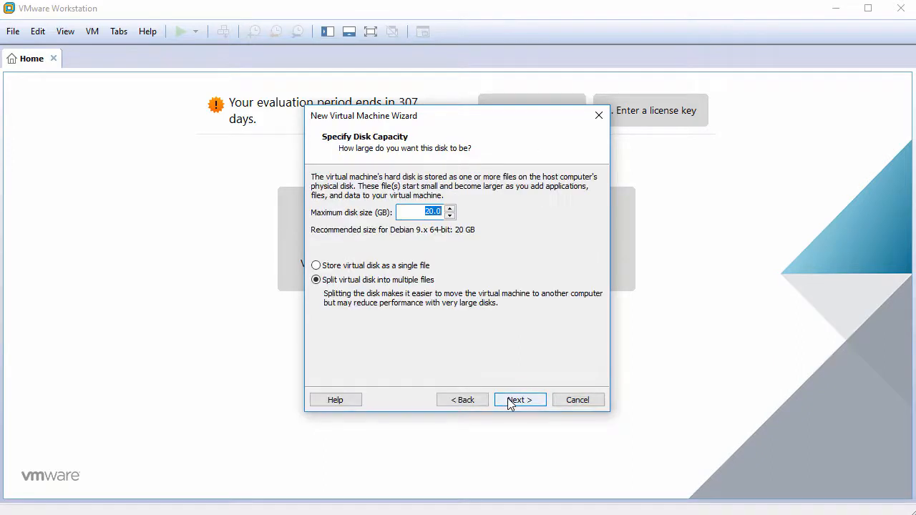
pyautogui.write('30')
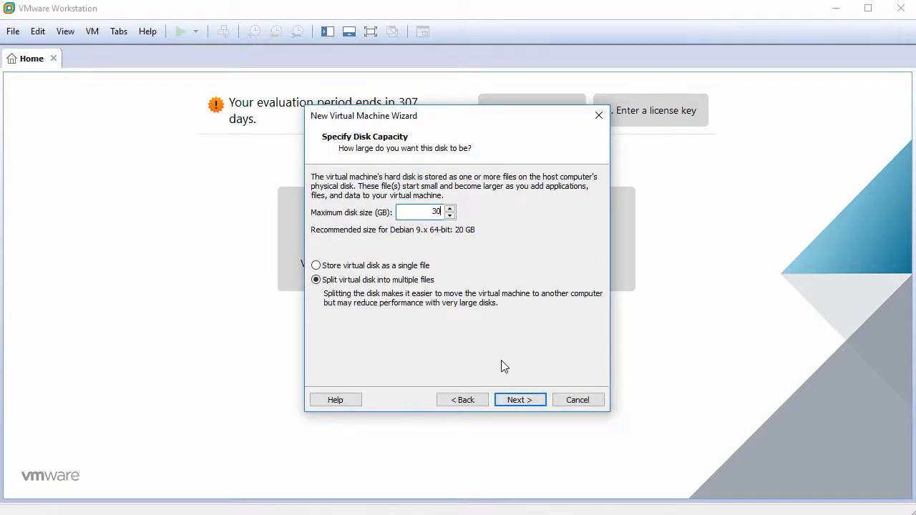
pyautogui.click(379, 269)
pyautogui.click(516, 400)
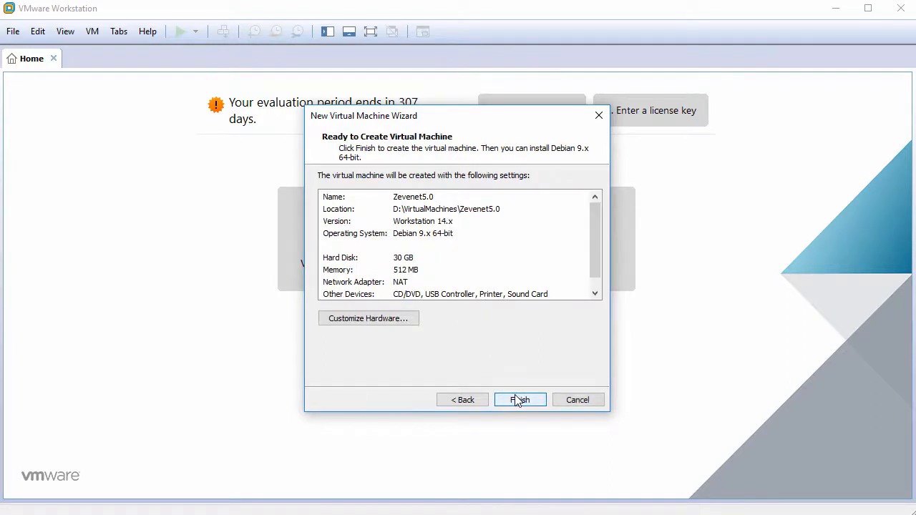
# Set the VM's memory to 1024 MB and cores per processor to 2.
pyautogui.click(385, 323)
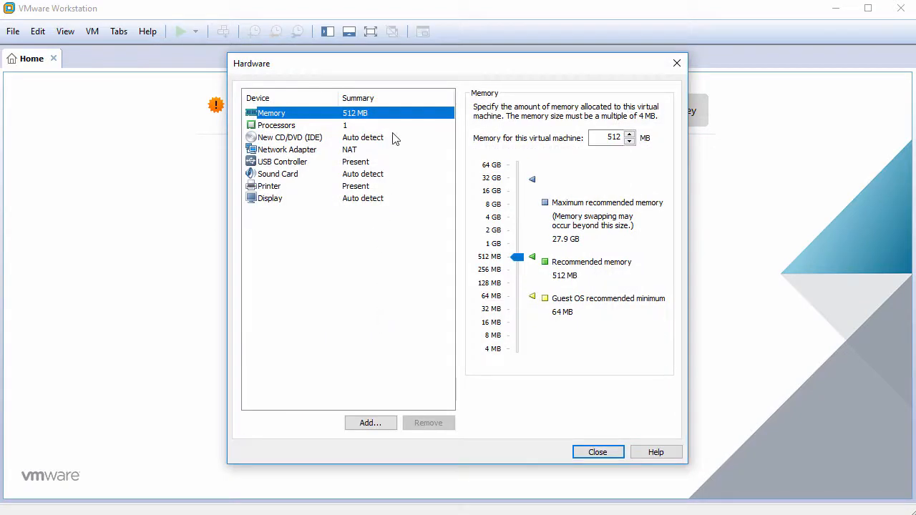
pyautogui.click(597, 139)
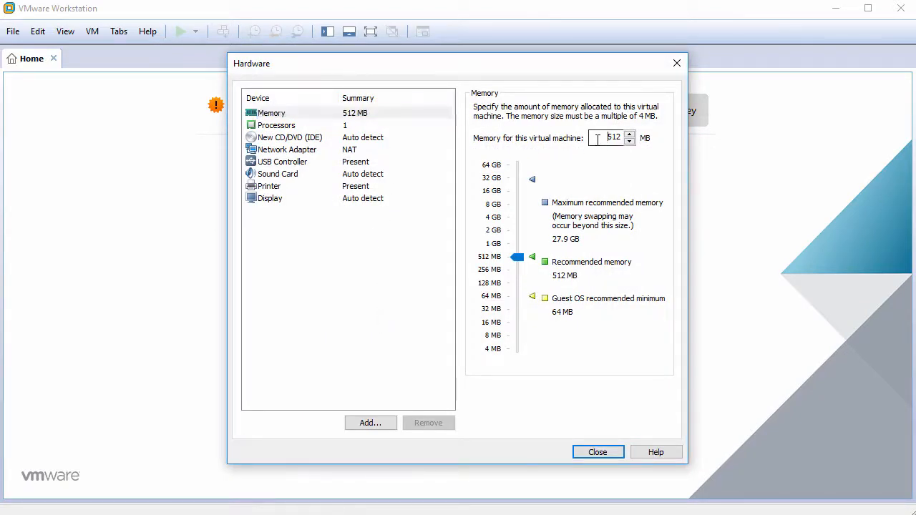
pyautogui.moveTo(598, 139); pyautogui.dragTo(627, 140)
pyautogui.write('1024')
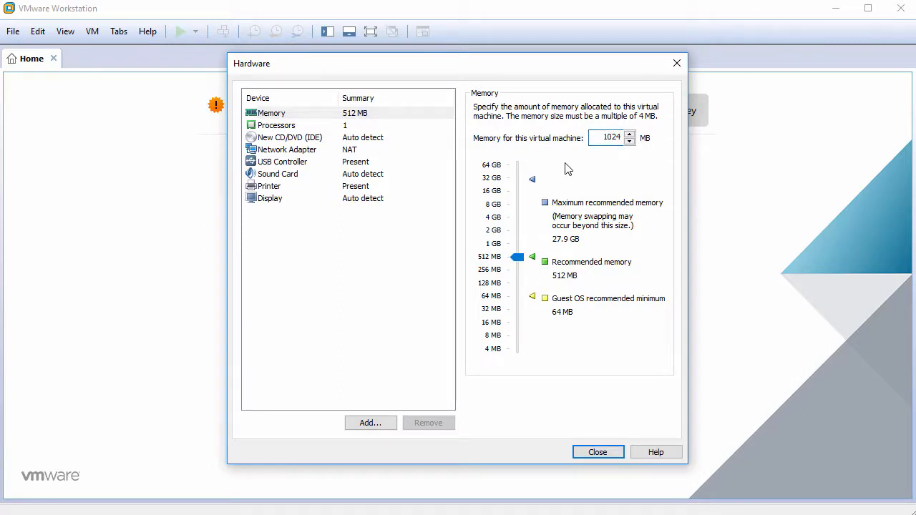
pyautogui.click(385, 127)
pyautogui.click(614, 127)
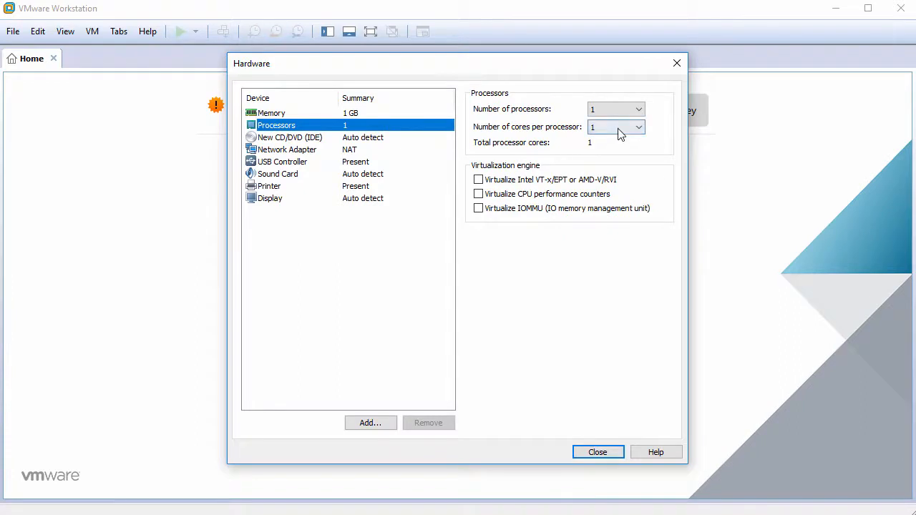
pyautogui.click(619, 148)
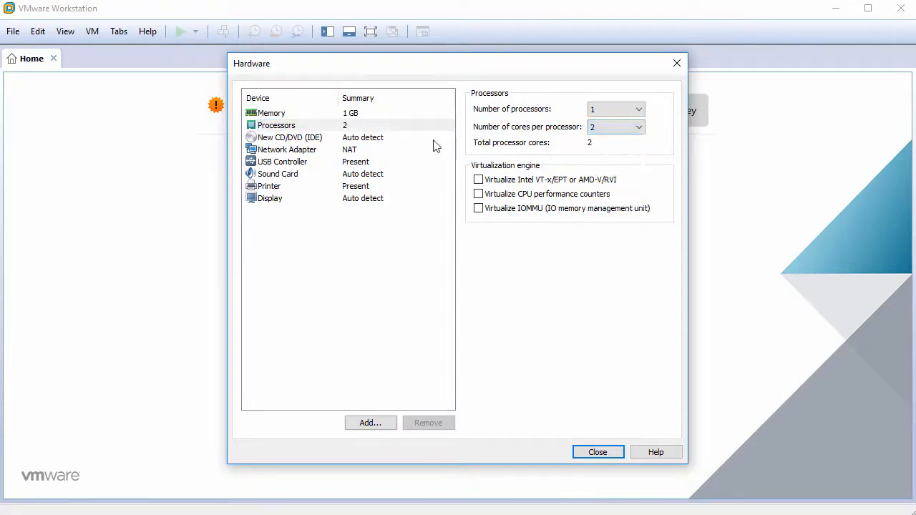
# Point the CD/DVD drive at the zevenet-ce_v5.0.iso image file.
pyautogui.click(369, 138)
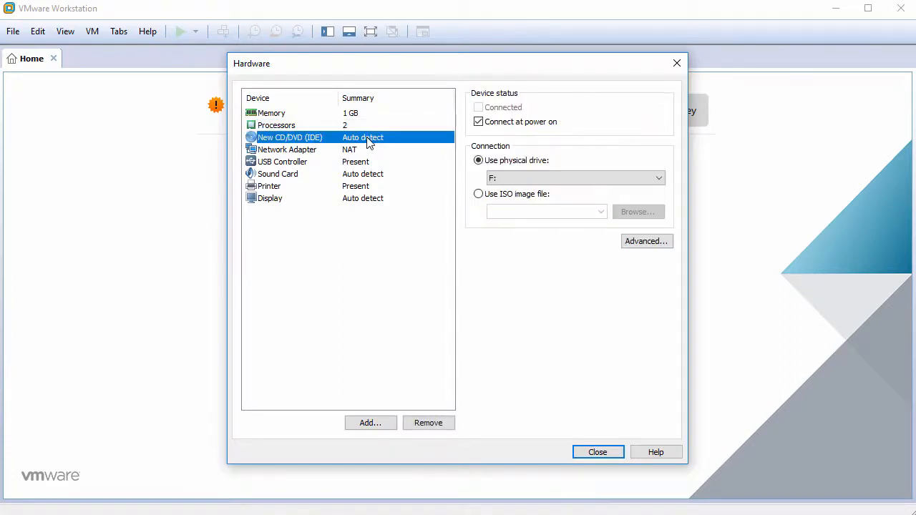
pyautogui.click(501, 198)
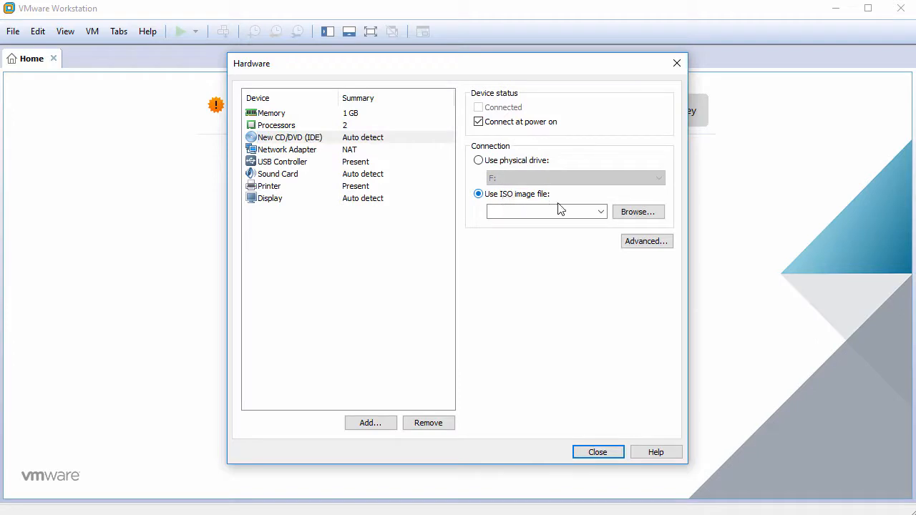
pyautogui.click(634, 215)
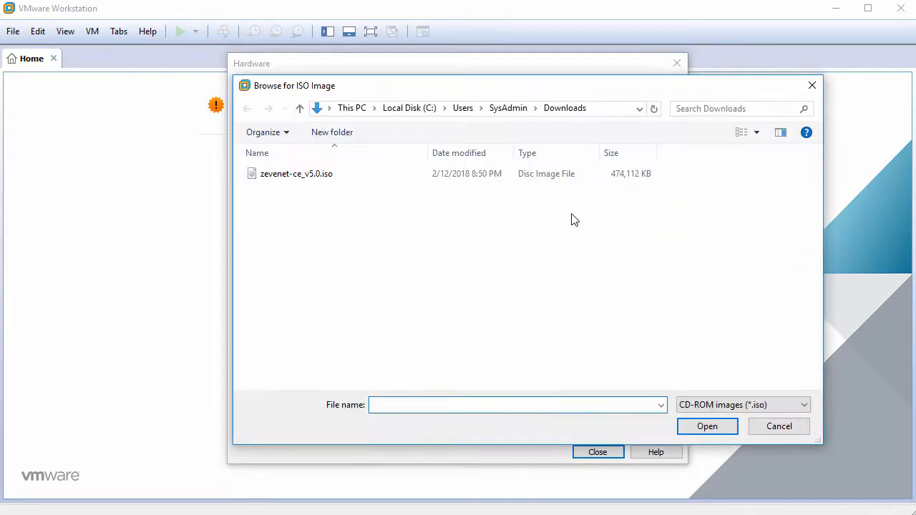
pyautogui.click(377, 174)
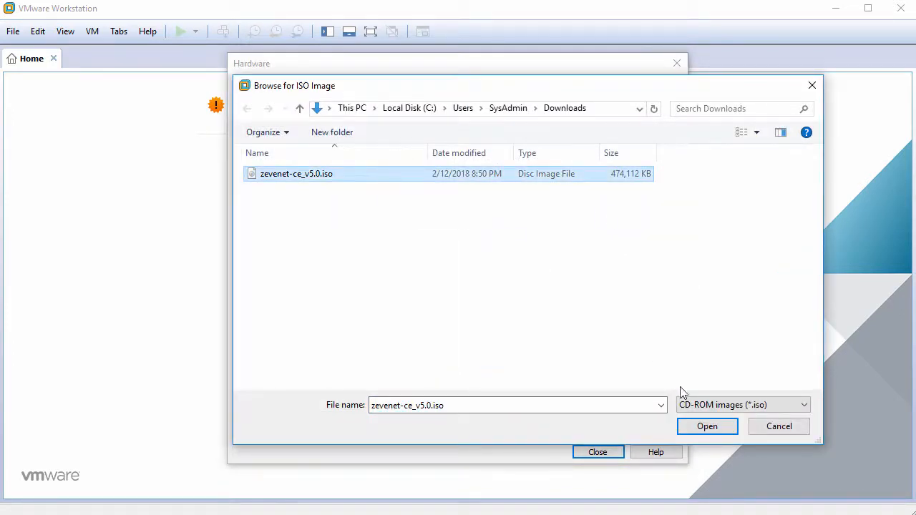
pyautogui.click(706, 426)
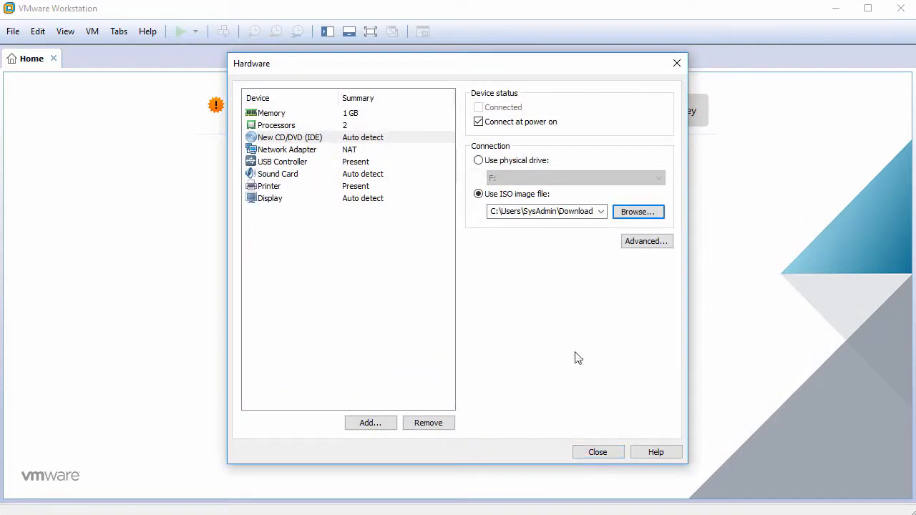
# Switch the network adapter to Bridged and remove the USB controller, sound card and printer.
pyautogui.click(300, 153)
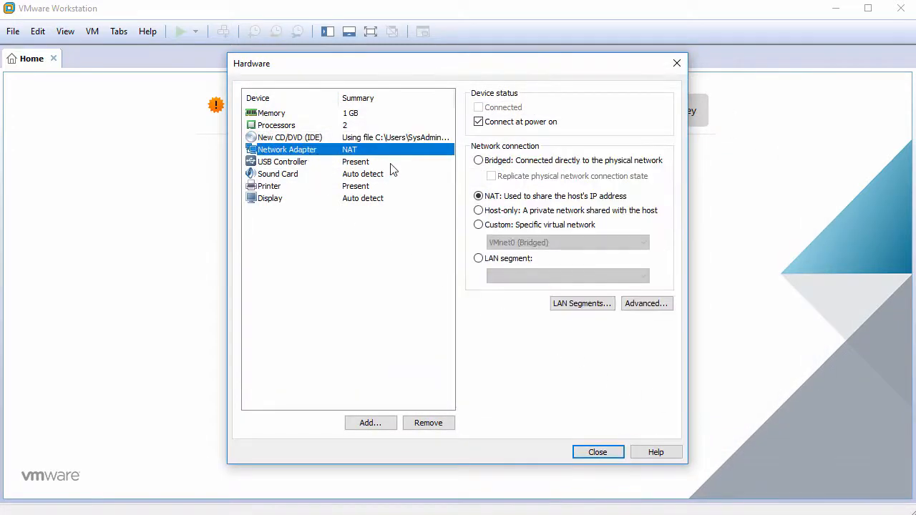
pyautogui.click(494, 163)
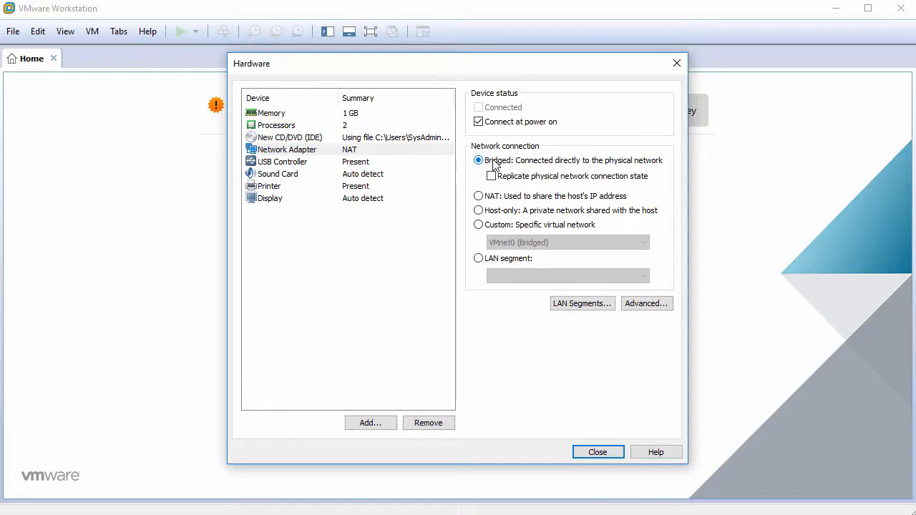
pyautogui.click(299, 164)
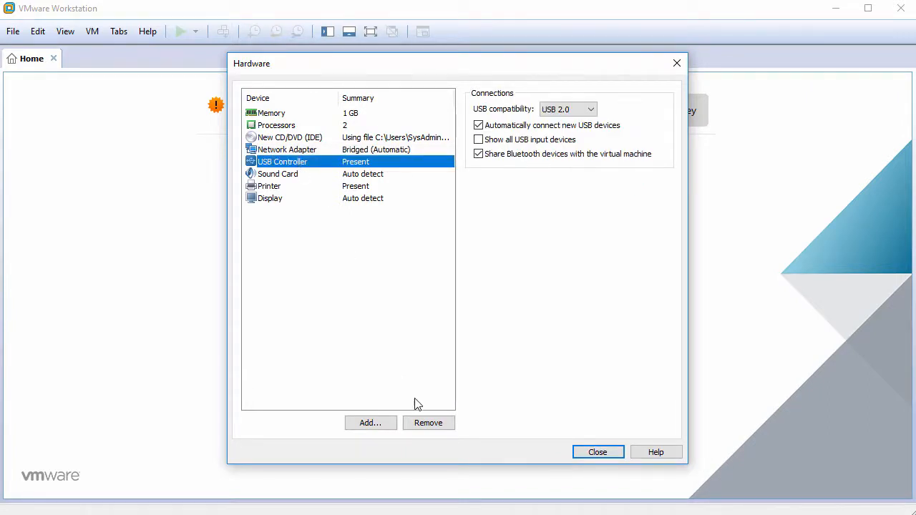
pyautogui.click(429, 423)
pyautogui.click(429, 423)
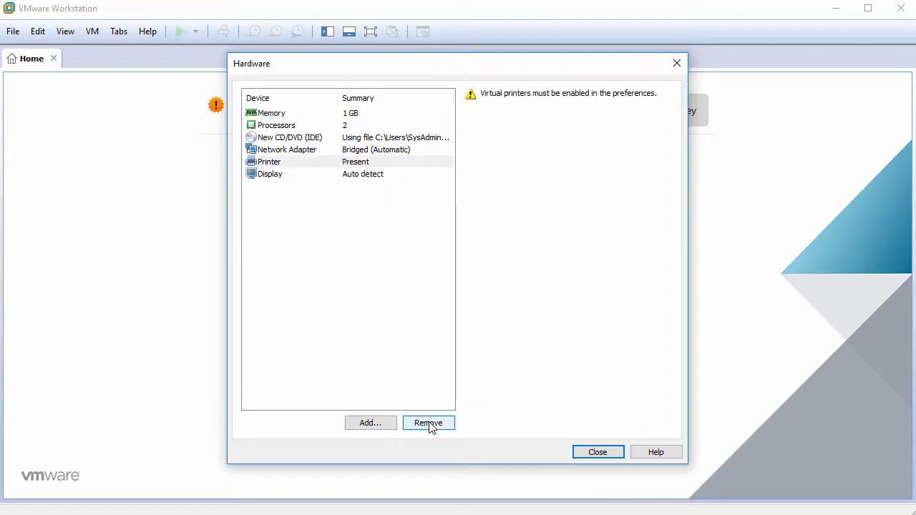
pyautogui.click(429, 423)
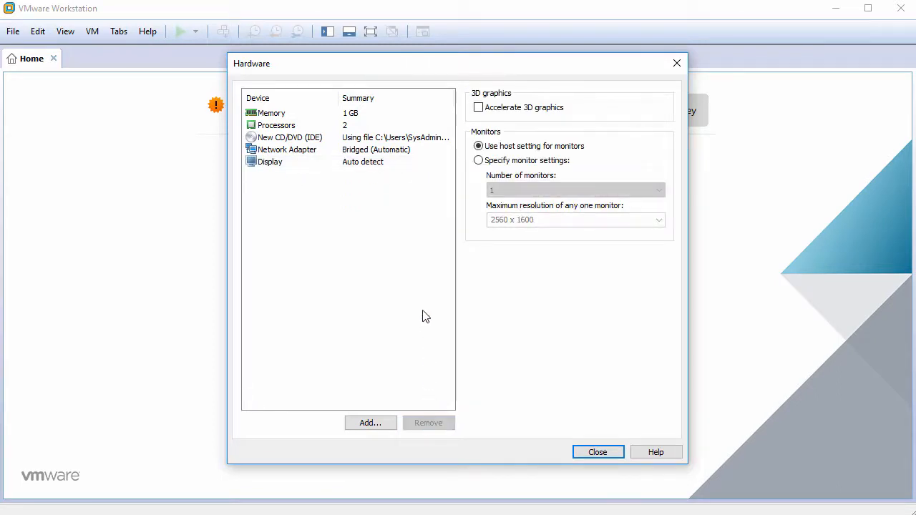
pyautogui.click(597, 452)
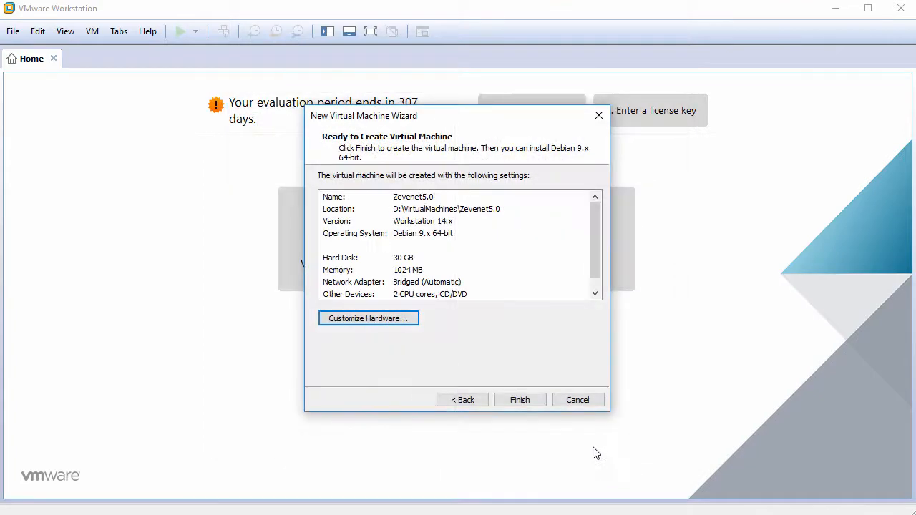
# Create the Zevenet5.0 VM, power it on, and give its console keyboard control.
pyautogui.click(520, 400)
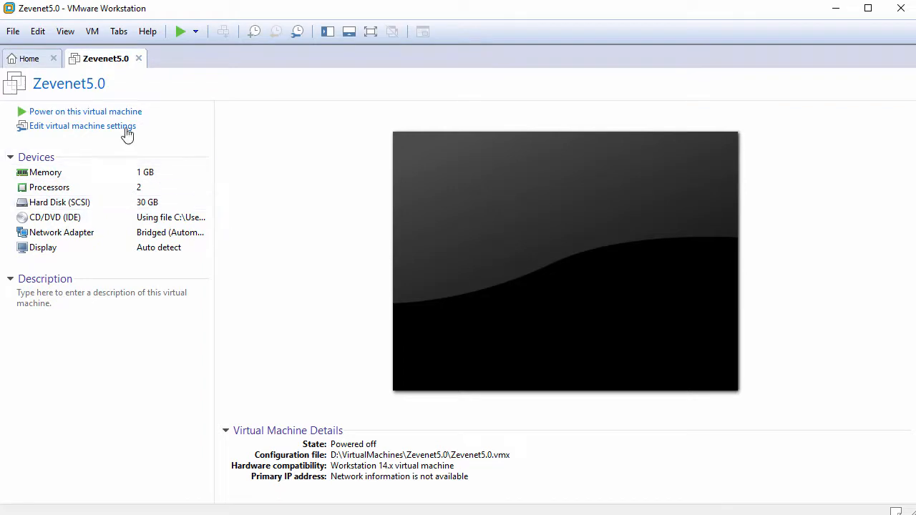
pyautogui.click(113, 118)
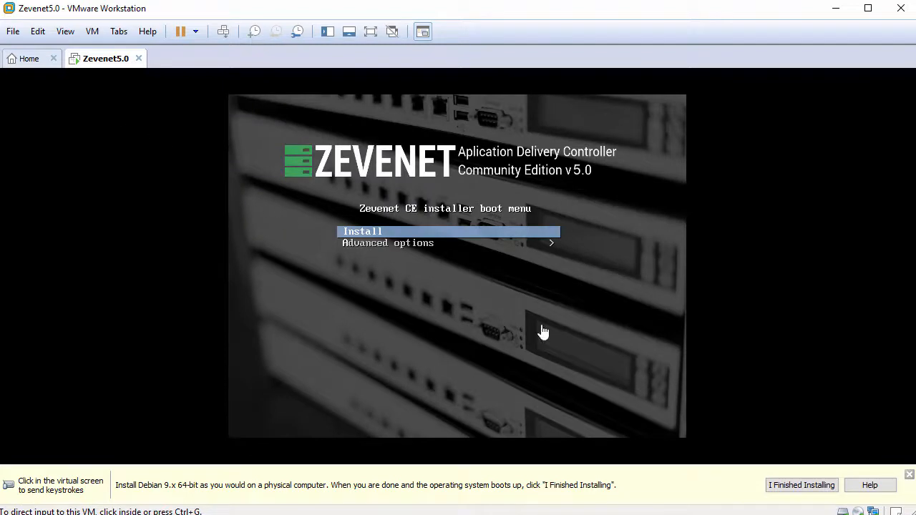
pyautogui.click(910, 478)
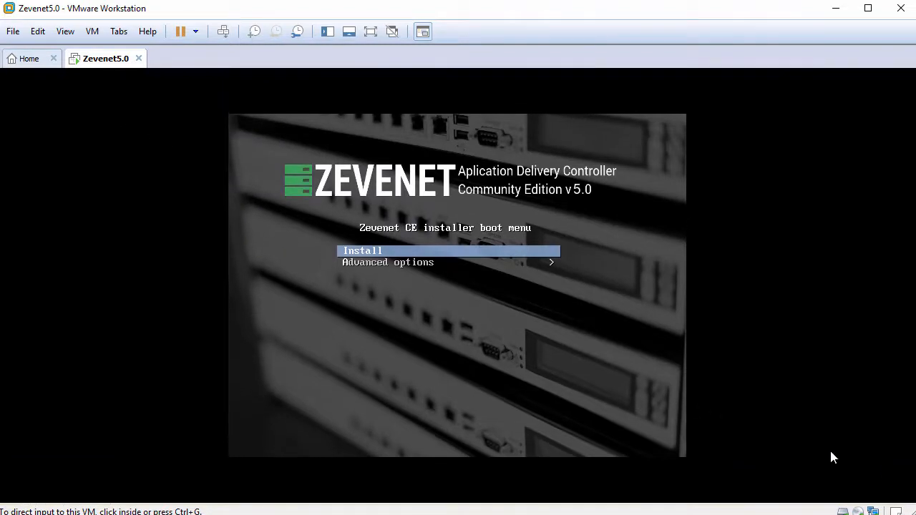
pyautogui.click(830, 458)
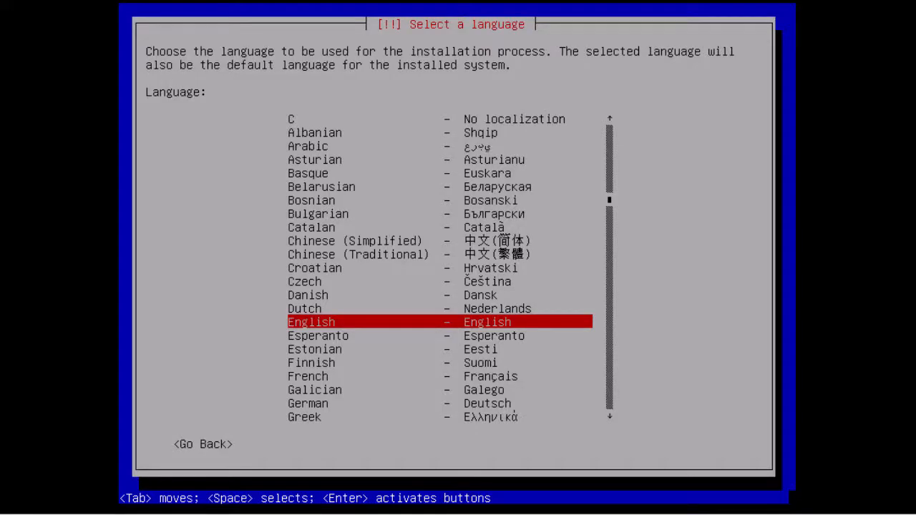
# Accept English, United States and the American English keymap in the installer.
pyautogui.press('Return')
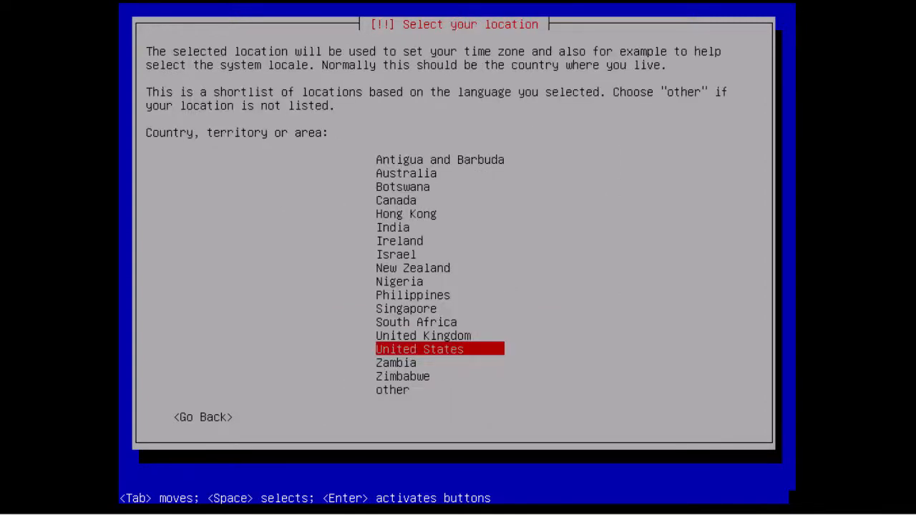
pyautogui.press('Return')
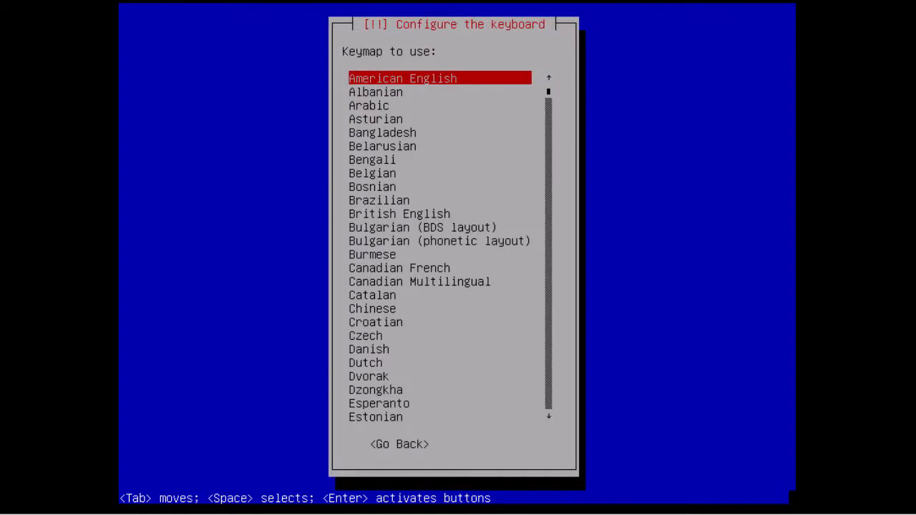
pyautogui.press('Return')
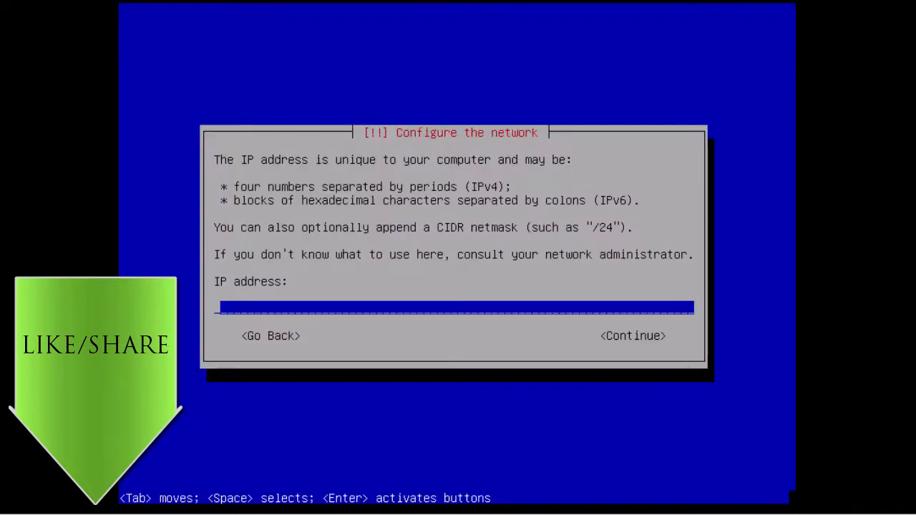
# Set IP 192.168.0.200, accept netmask 255.255.255.0 and gateway 192.168.0.1, and use DNS 8.8.8.8.
pyautogui.write('1')
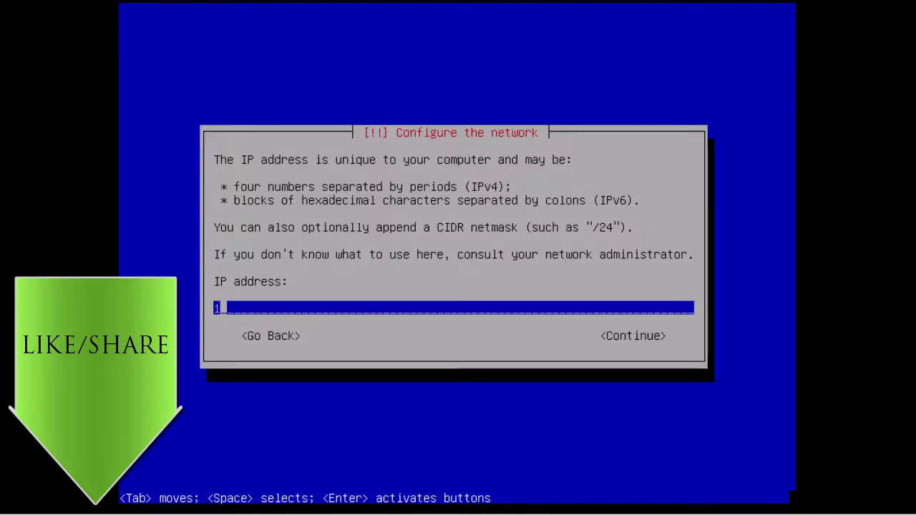
pyautogui.write('92.168.0.200')
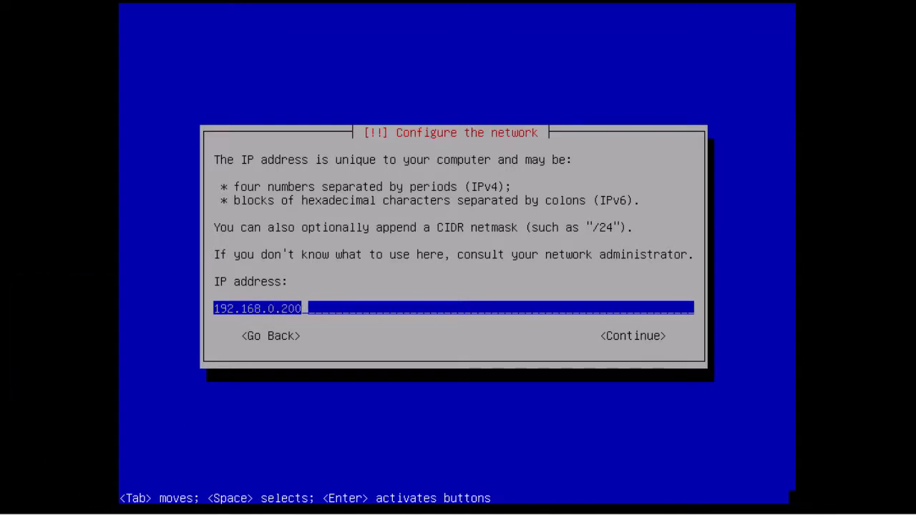
pyautogui.press('Tab')
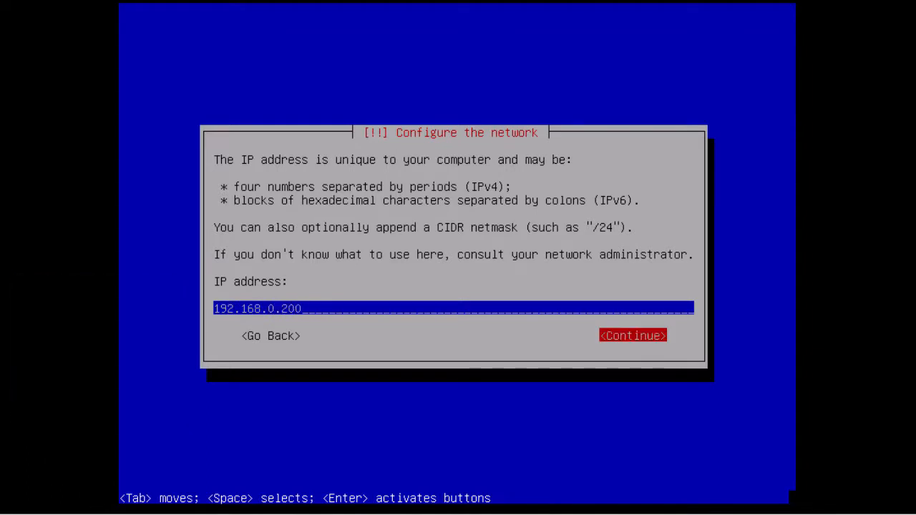
pyautogui.press('Return')
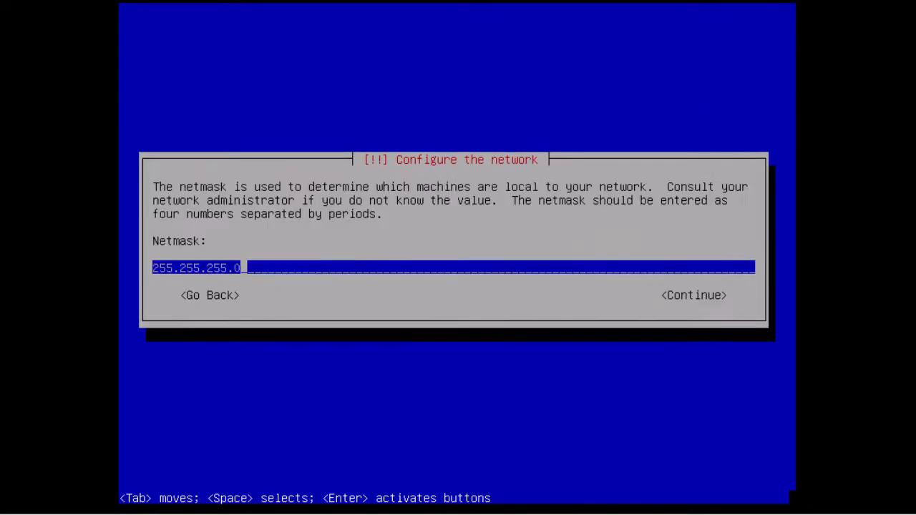
pyautogui.press('Tab')
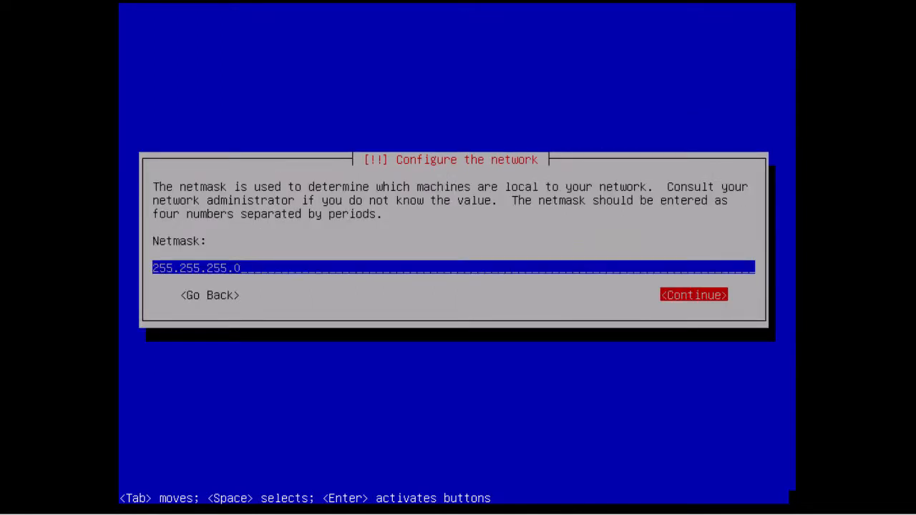
pyautogui.press('Return')
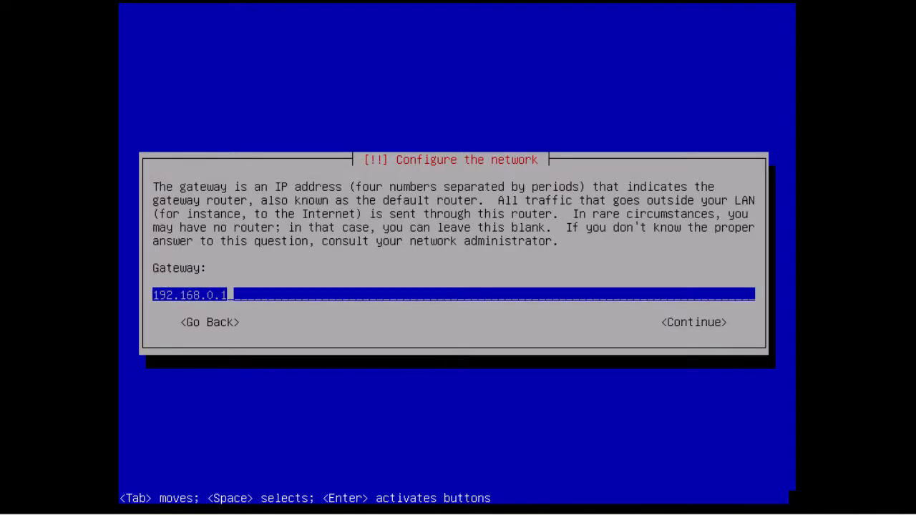
pyautogui.press('Tab')
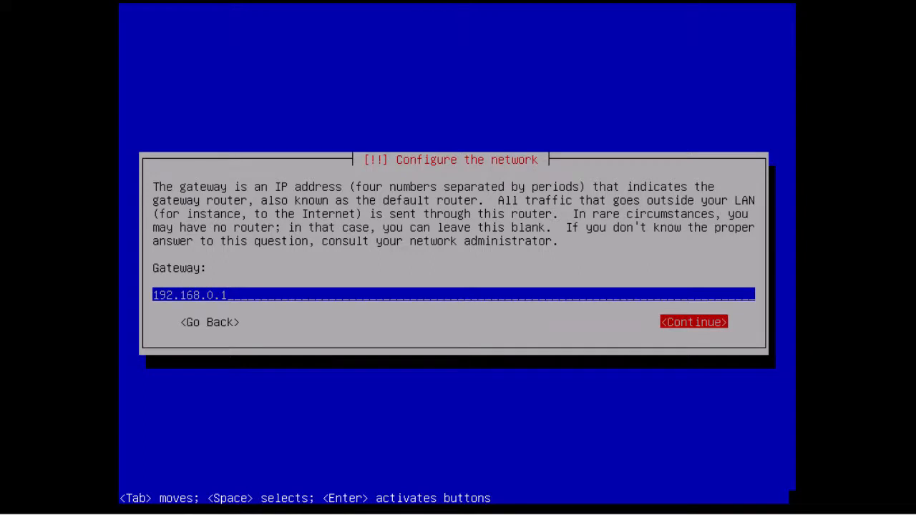
pyautogui.press('Return')
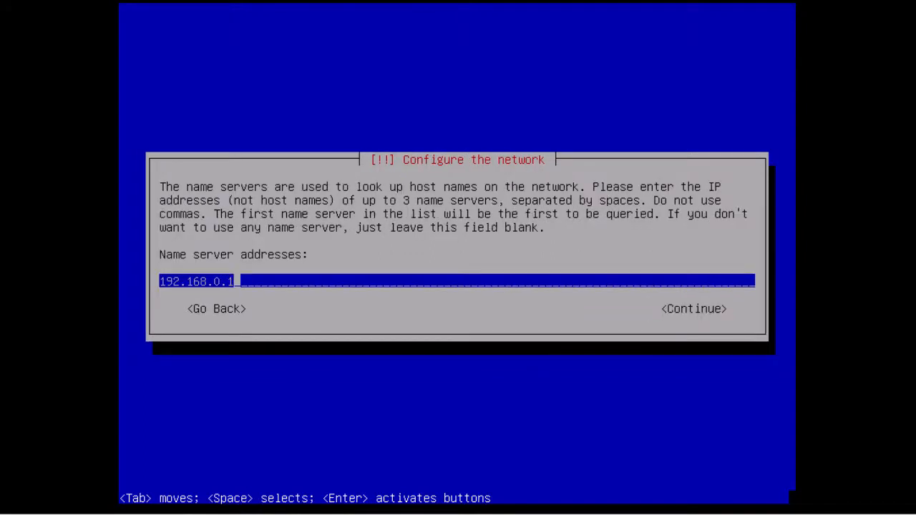
pyautogui.press('BackSpace')
pyautogui.press('BackSpace')
pyautogui.press('BackSpace')
pyautogui.press('BackSpace')
pyautogui.press('BackSpace')
pyautogui.press('BackSpace')
pyautogui.press('BackSpace')
pyautogui.press('BackSpace')
pyautogui.press('BackSpace')
pyautogui.press('BackSpace')
pyautogui.press('BackSpace')
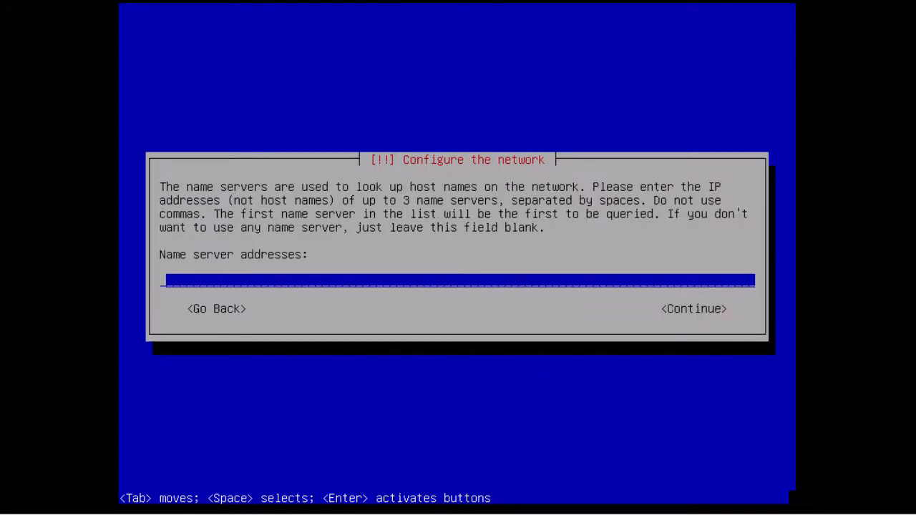
pyautogui.write('8.8.8.8')
pyautogui.press('Tab')
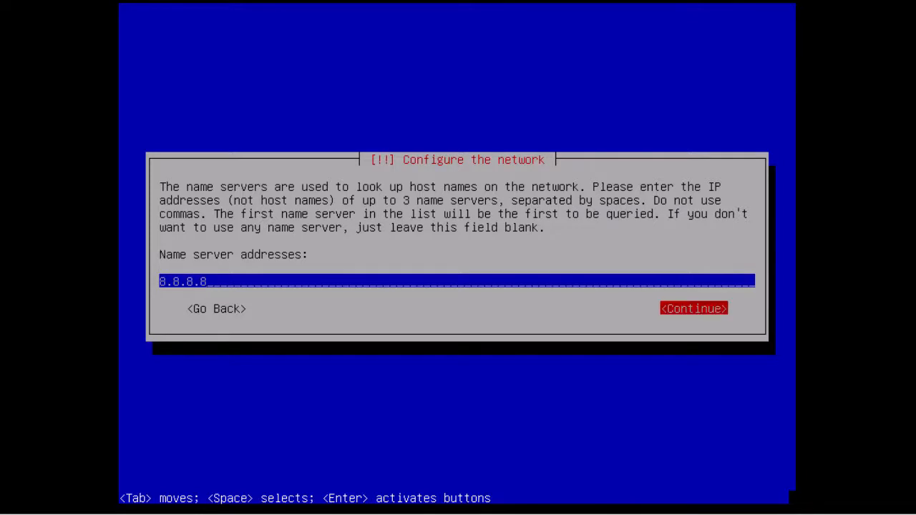
pyautogui.press('Return')
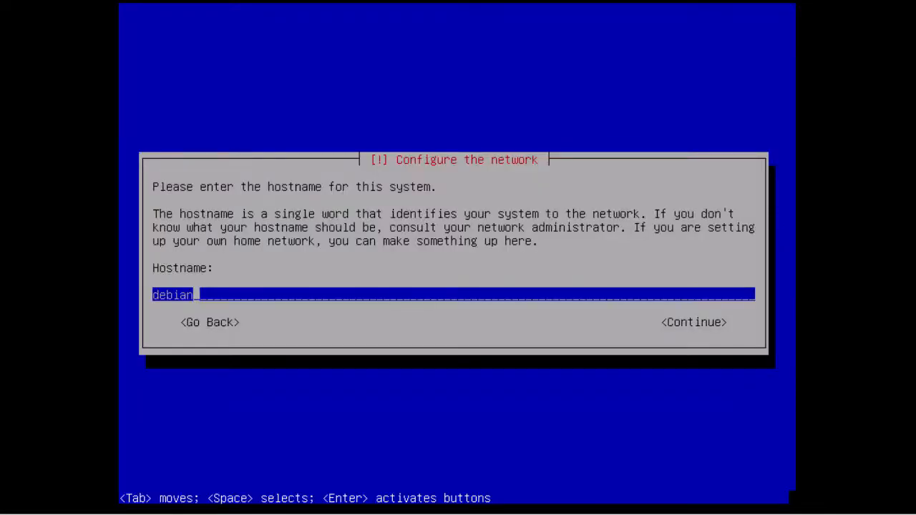
# Set the hostname to zevenet5 and the domain name to lab.local.
pyautogui.press('BackSpace')
pyautogui.press('BackSpace')
pyautogui.press('BackSpace')
pyautogui.press('BackSpace')
pyautogui.press('BackSpace')
pyautogui.press('BackSpace')
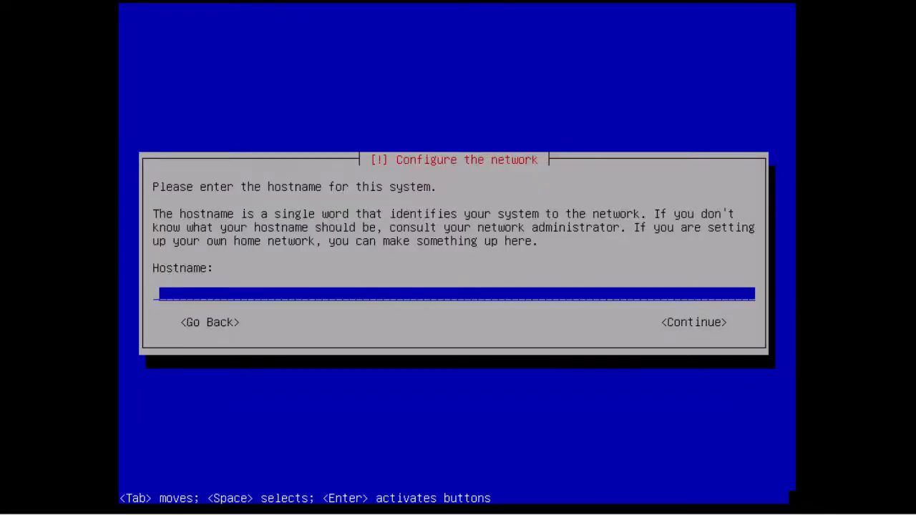
pyautogui.write('zevenet5')
pyautogui.press('Tab')
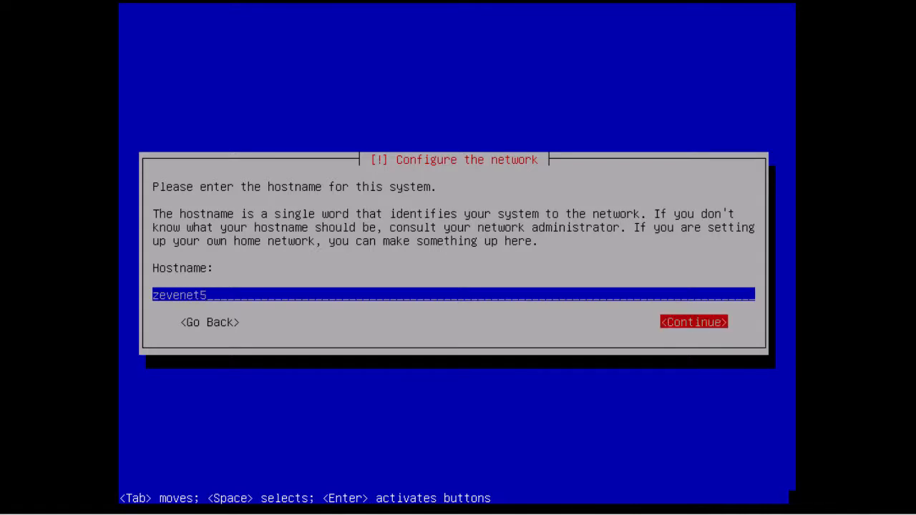
pyautogui.press('Return')
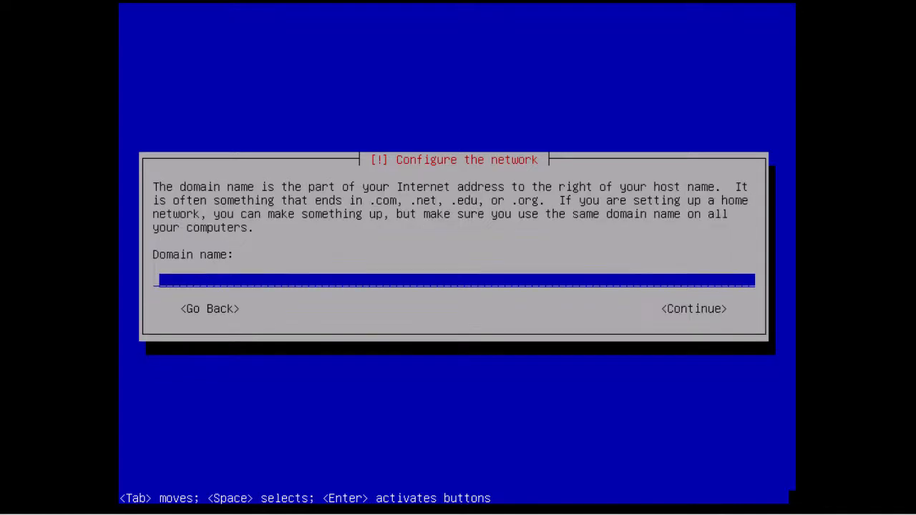
pyautogui.write('lab.local')
pyautogui.press('Tab')
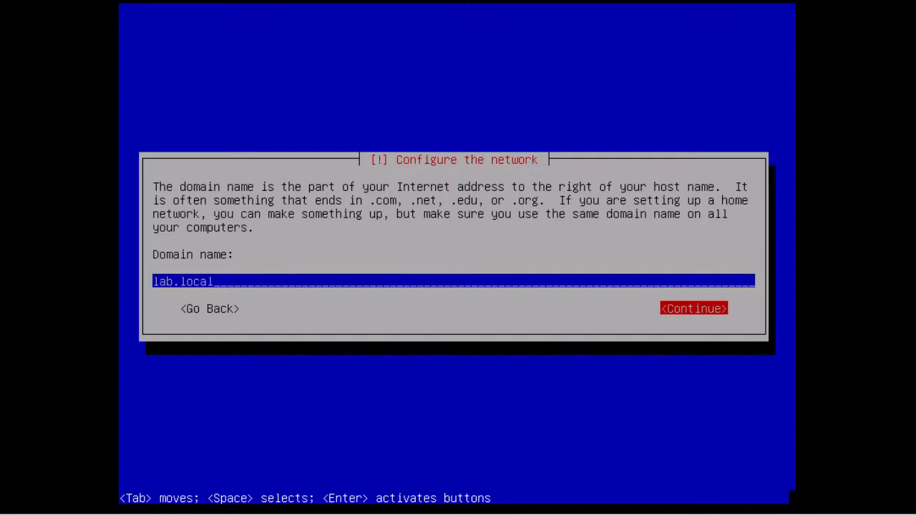
pyautogui.press('Return')
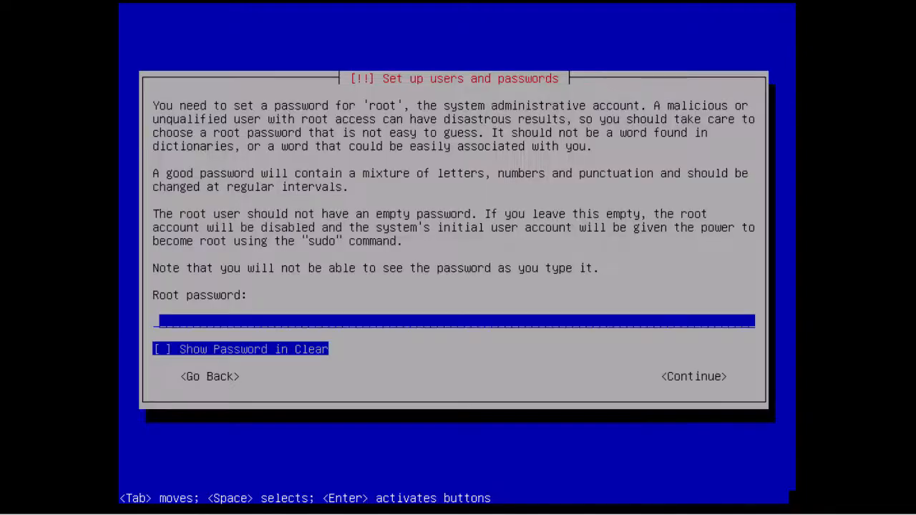
# Enter and confirm the root password, then select the Mountain time zone.
pyautogui.write('********')
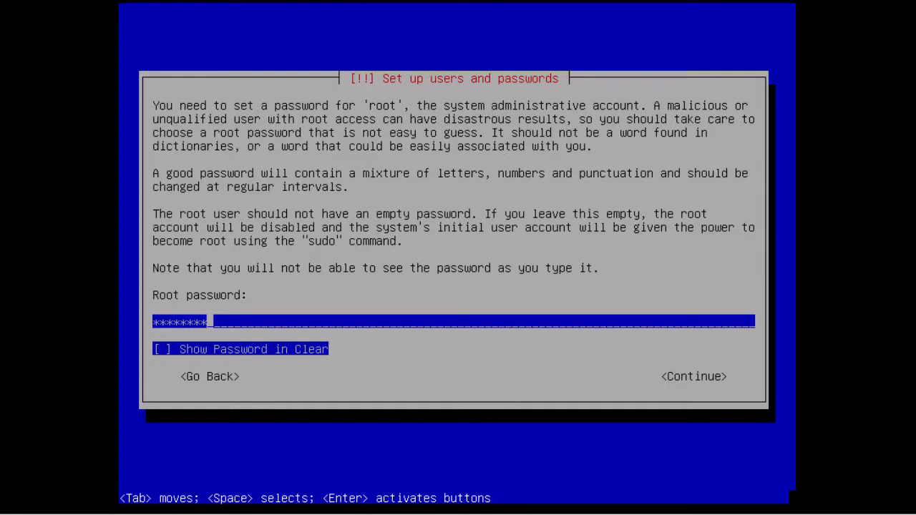
pyautogui.press('Tab')
pyautogui.press('Tab')
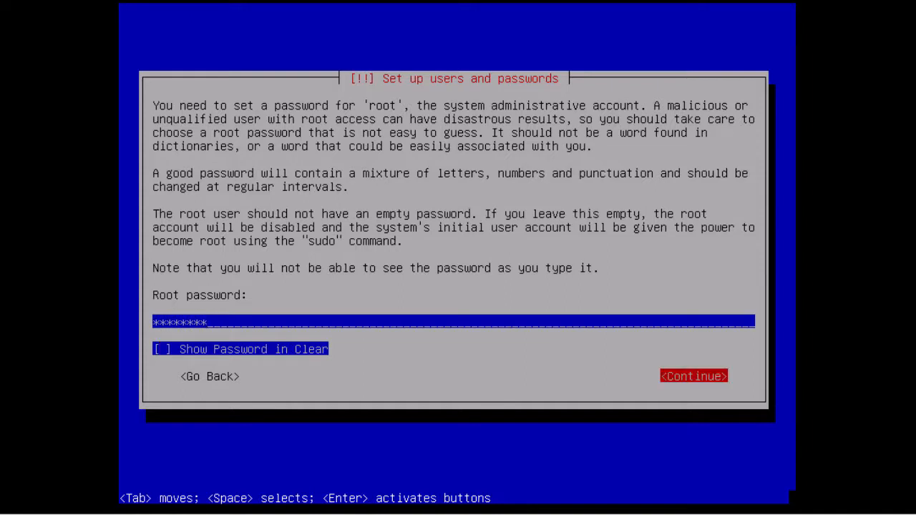
pyautogui.press('Return')
pyautogui.write('********')
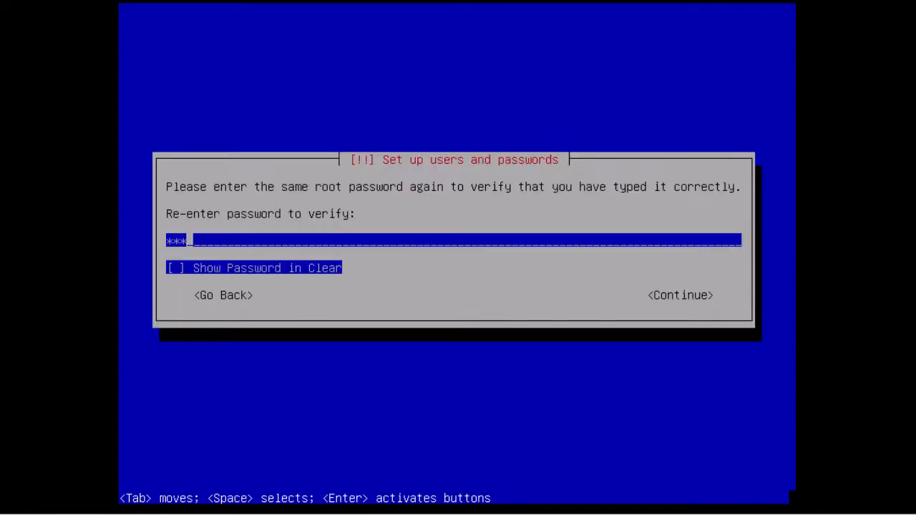
pyautogui.press('Tab')
pyautogui.press('Tab')
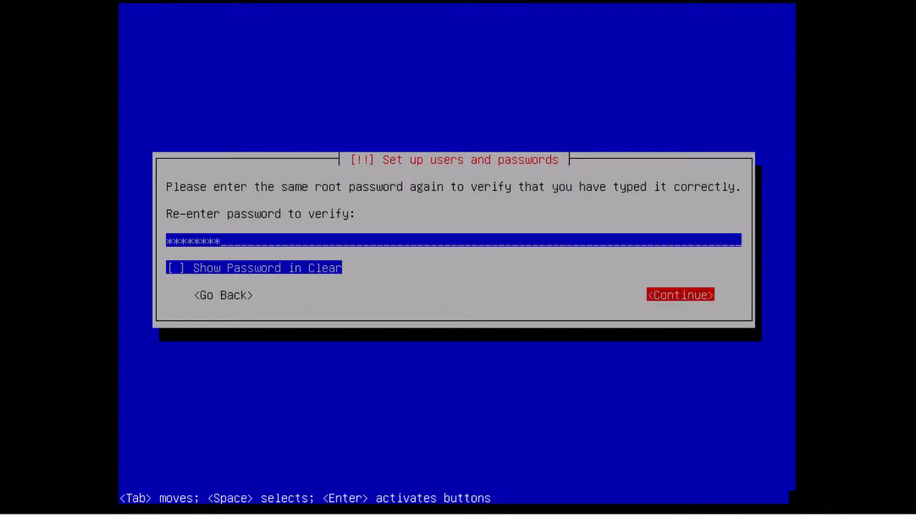
pyautogui.press('Return')
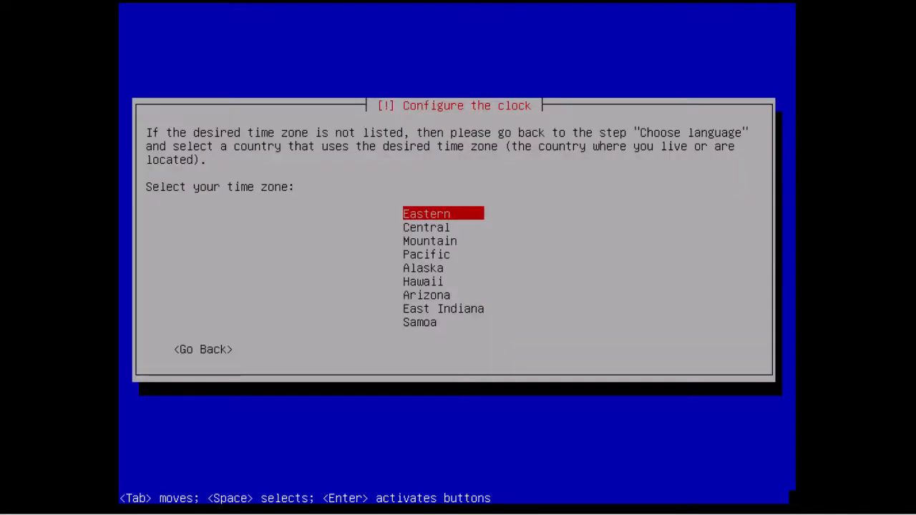
pyautogui.press('Down')
pyautogui.press('Down')
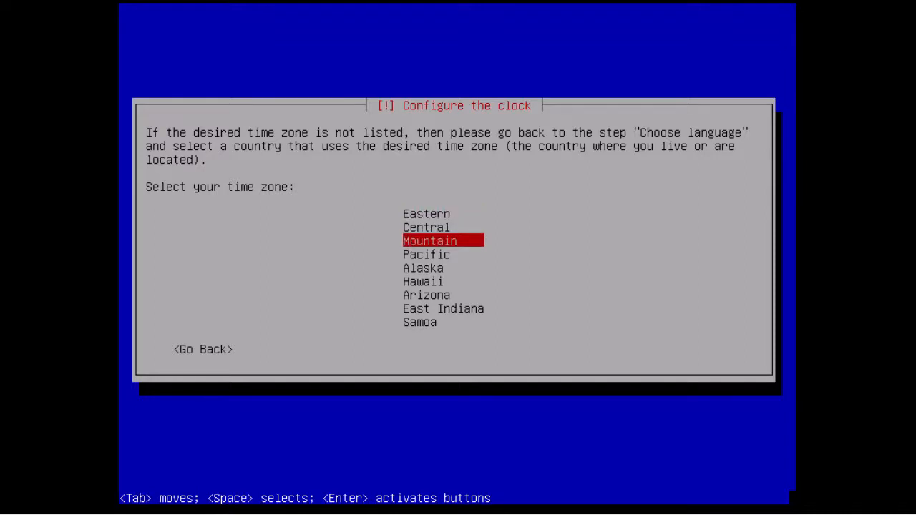
pyautogui.press('Return')
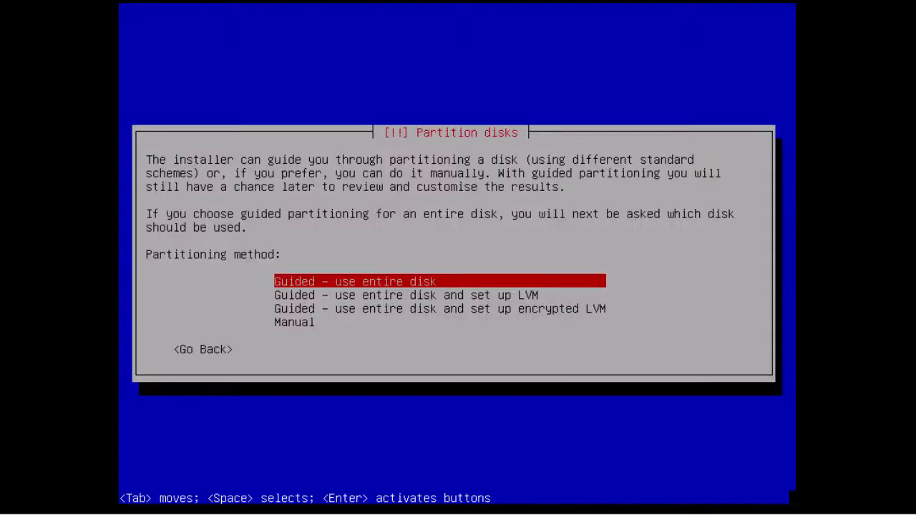
# Guided-partition disk sda with all files in one partition and write the changes to disk.
pyautogui.press('Return')
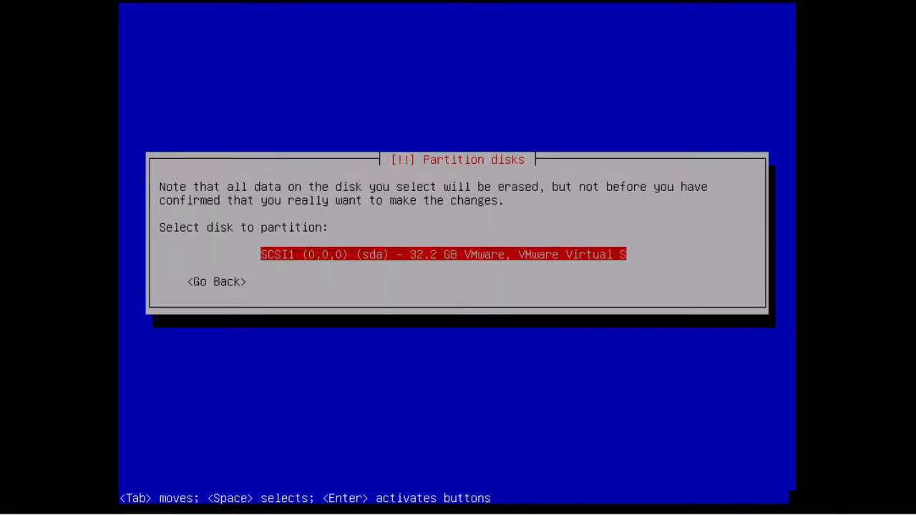
pyautogui.press('Return')
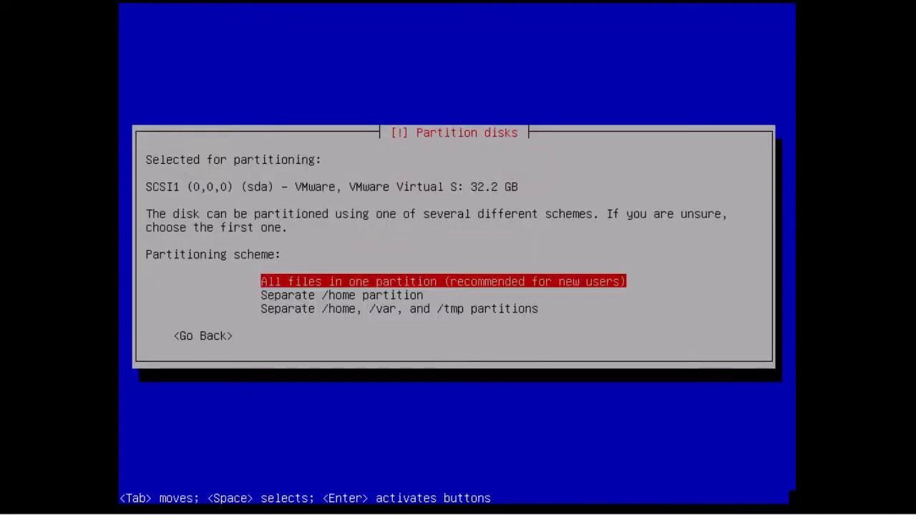
pyautogui.press('Return')
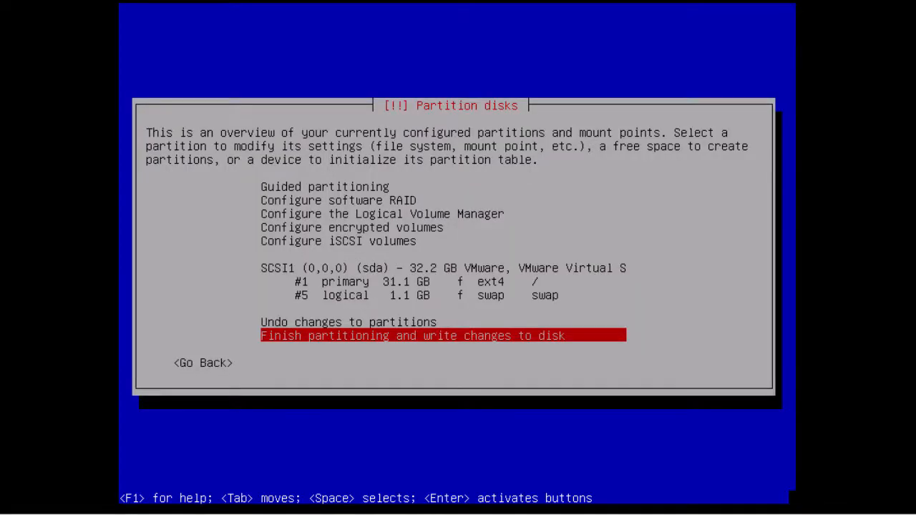
pyautogui.press('Return')
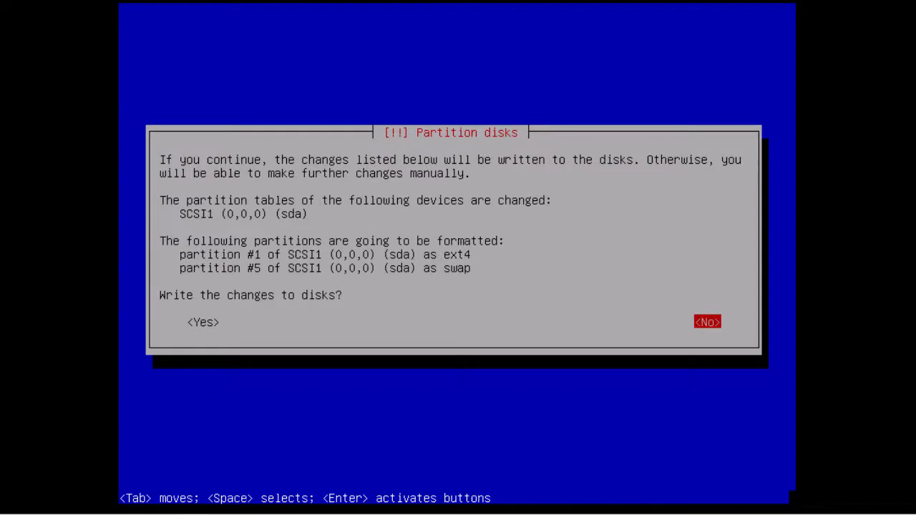
pyautogui.press('Tab')
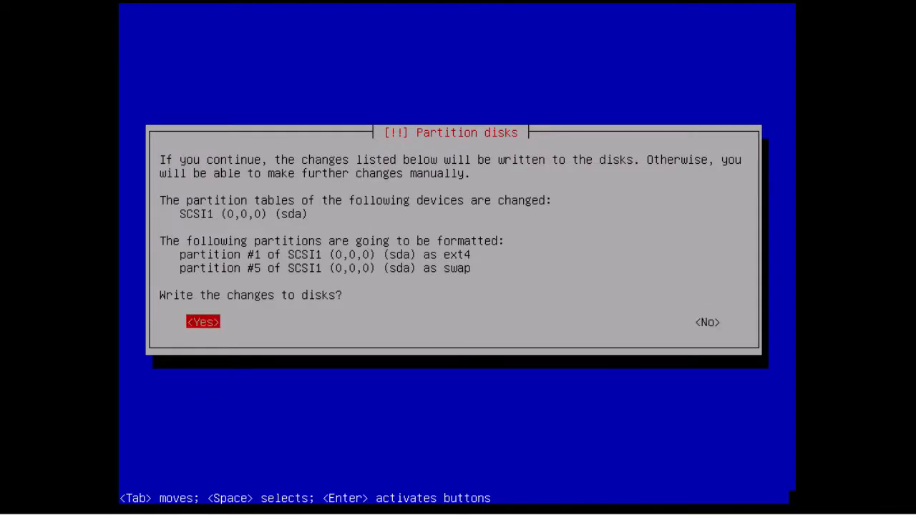
pyautogui.press('Return')
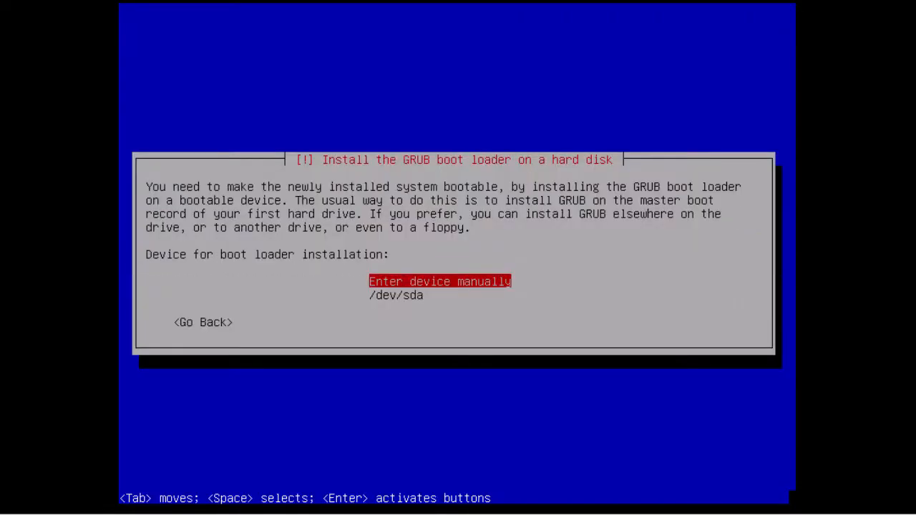
# Install GRUB on /dev/sda, then finish the installation and reboot.
pyautogui.press('Down')
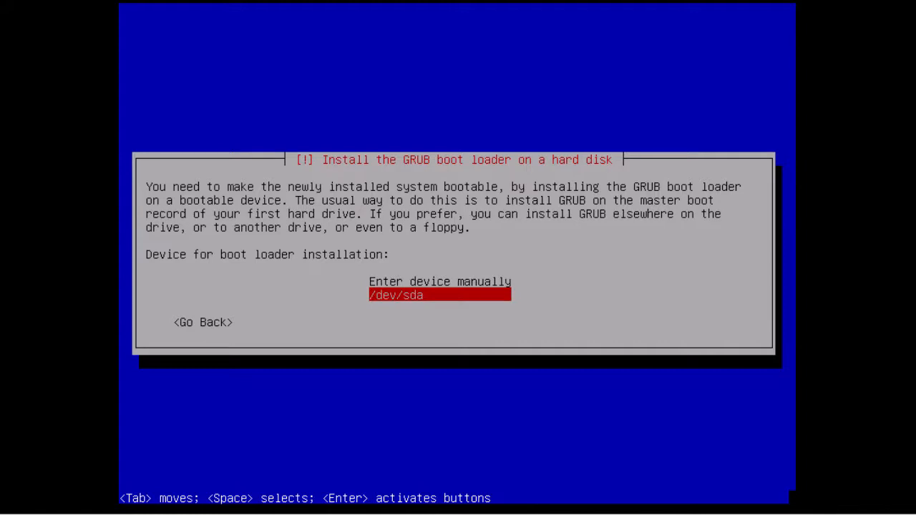
pyautogui.press('Return')
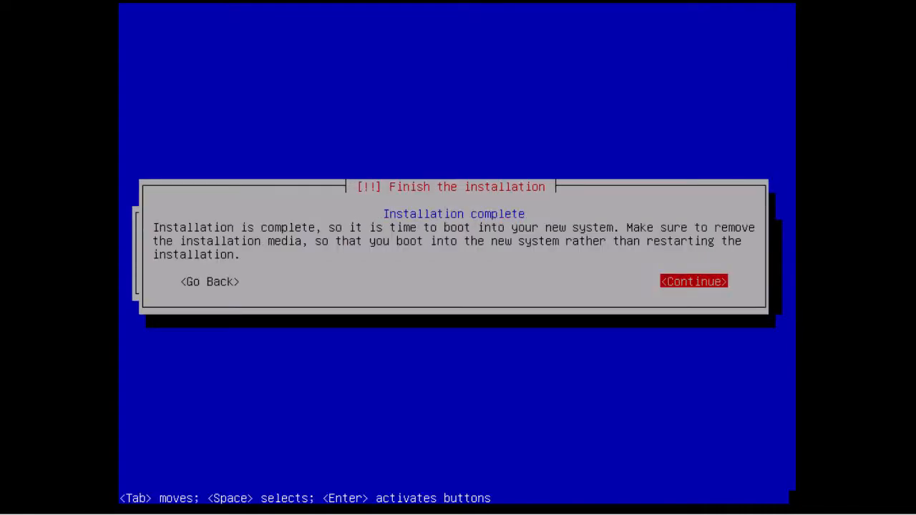
pyautogui.press('Return')
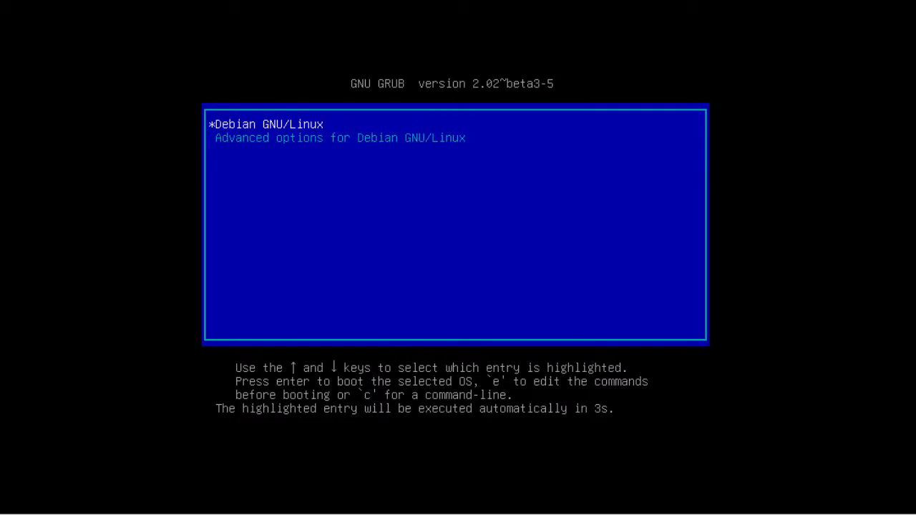
# Boot Debian GNU/Linux from GRUB and log in to the console as root.
pyautogui.press('Return')
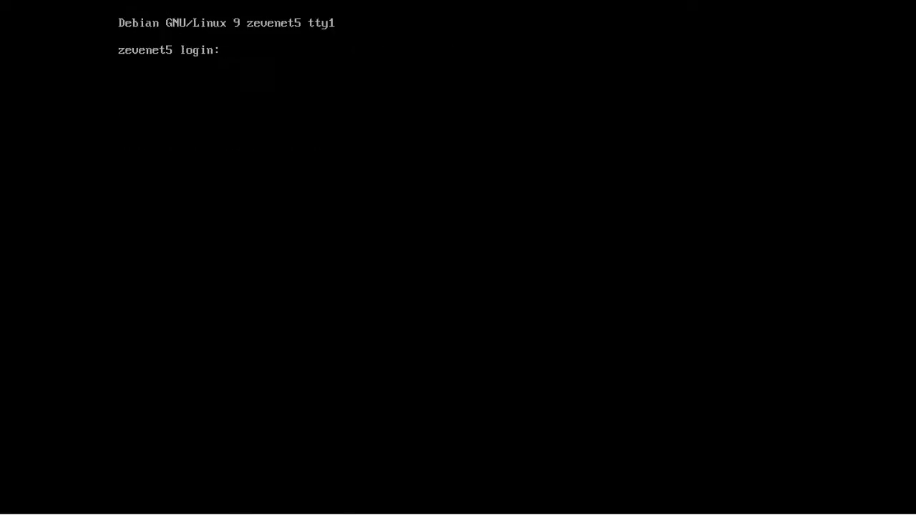
pyautogui.write('root')
pyautogui.press('Return')
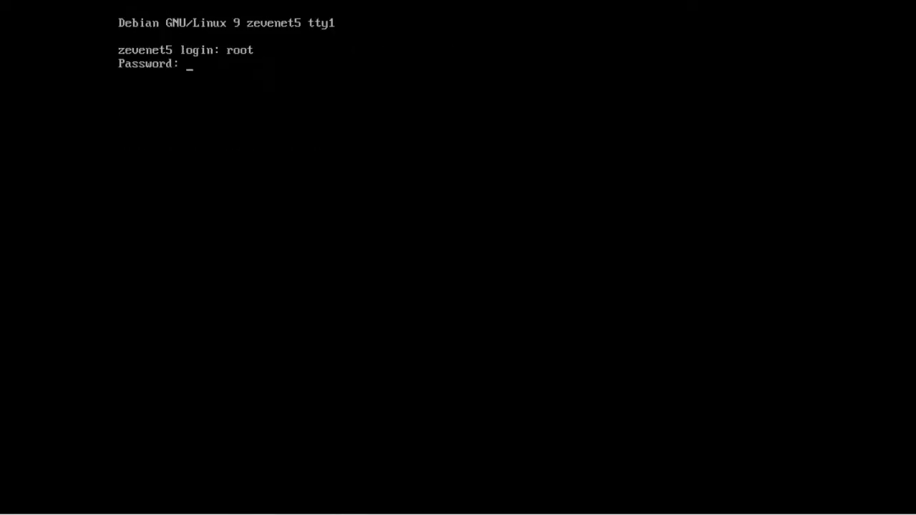
pyautogui.press('Return')
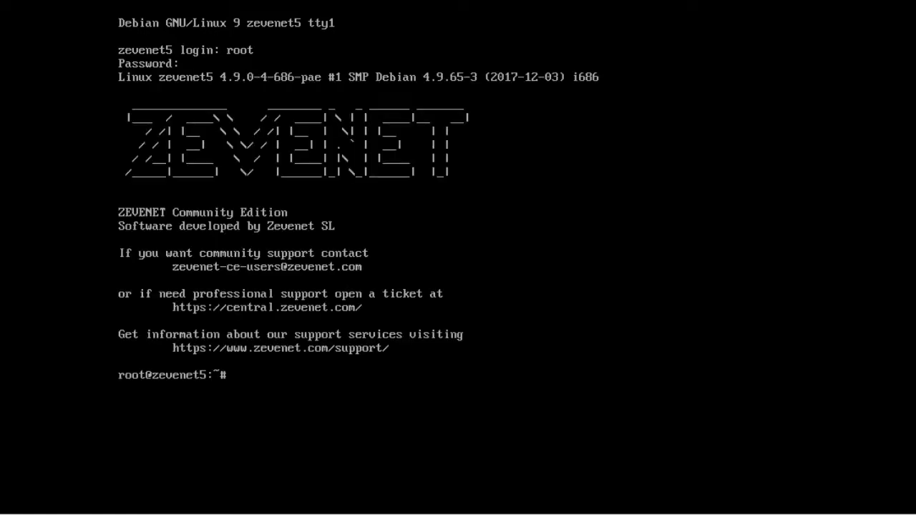
pyautogui.press('Return')
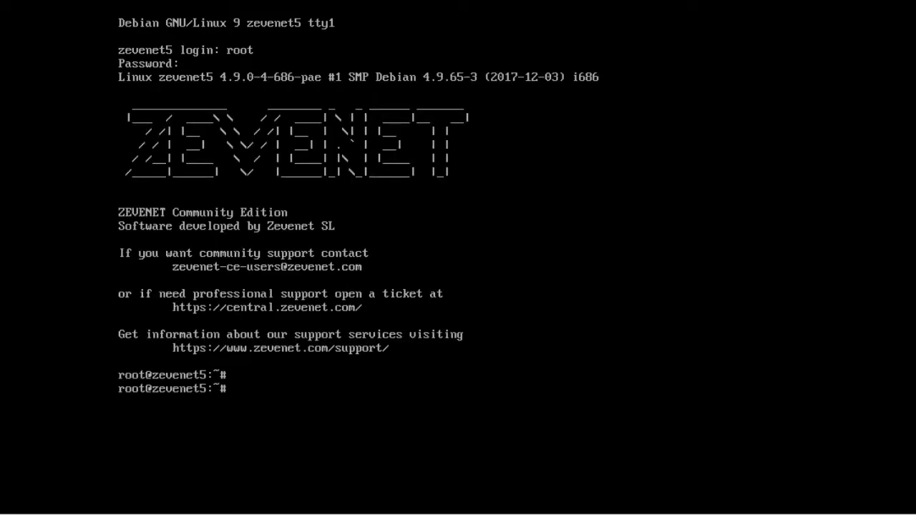
# Run hostnamectl, ifconfig and netstat -ntlp to confirm the hostname, IP 192.168.0.200 and listening ports.
pyautogui.write('hostnamectl')
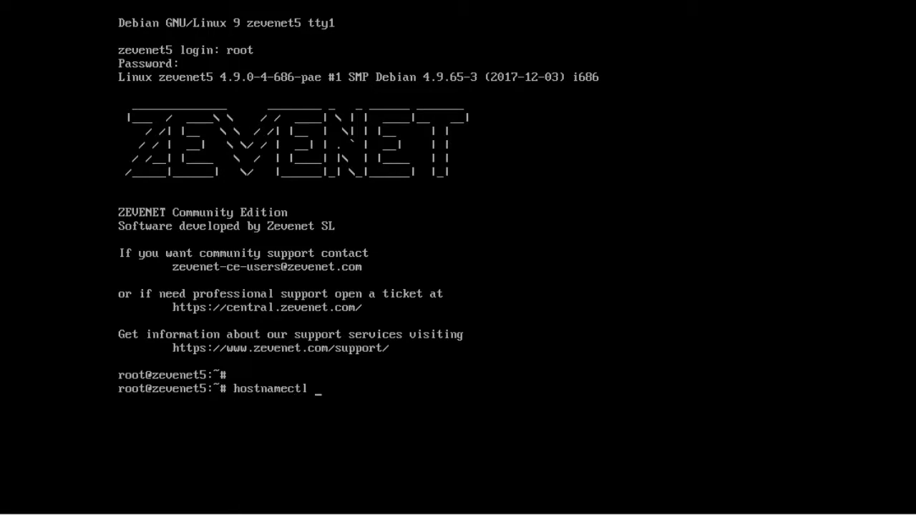
pyautogui.press('Return')
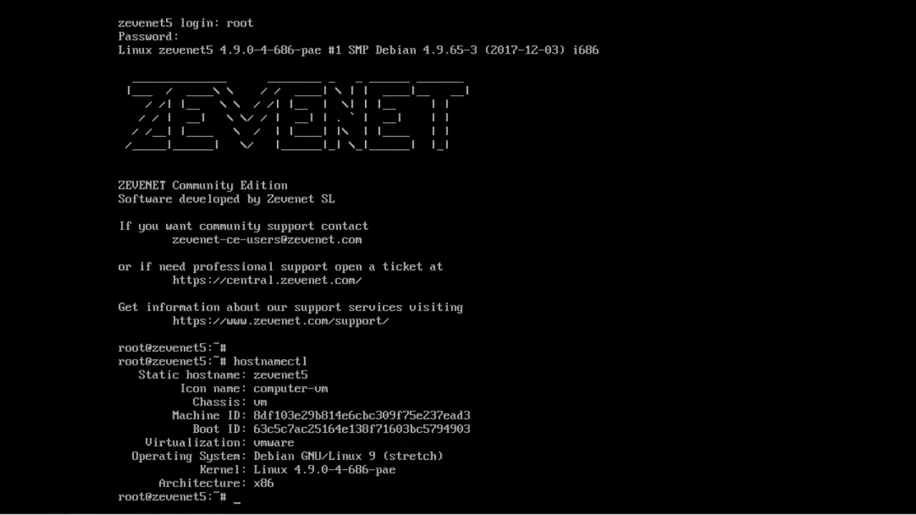
pyautogui.press('Return')
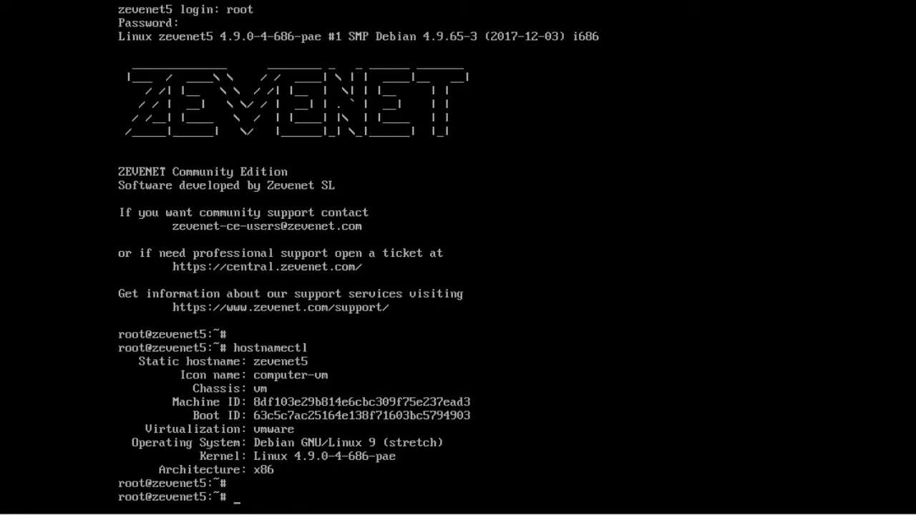
pyautogui.write('ifconfig')
pyautogui.press('Return')
pyautogui.press('Return')
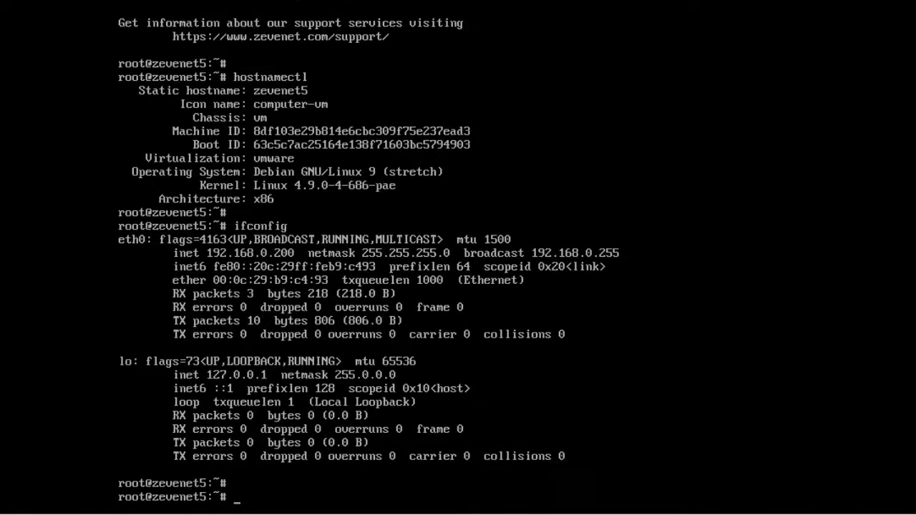
pyautogui.write('netstat ')
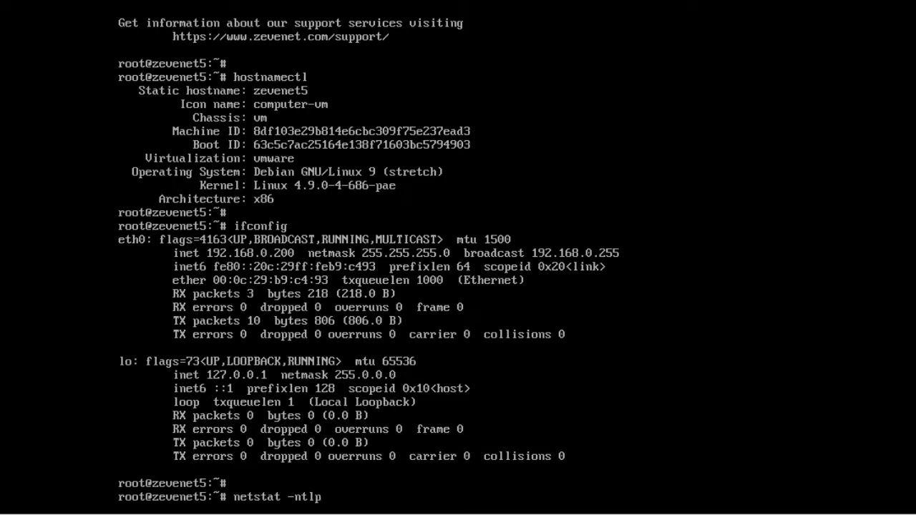
pyautogui.write('-ntlp')
pyautogui.press('Return')
pyautogui.press('Return')
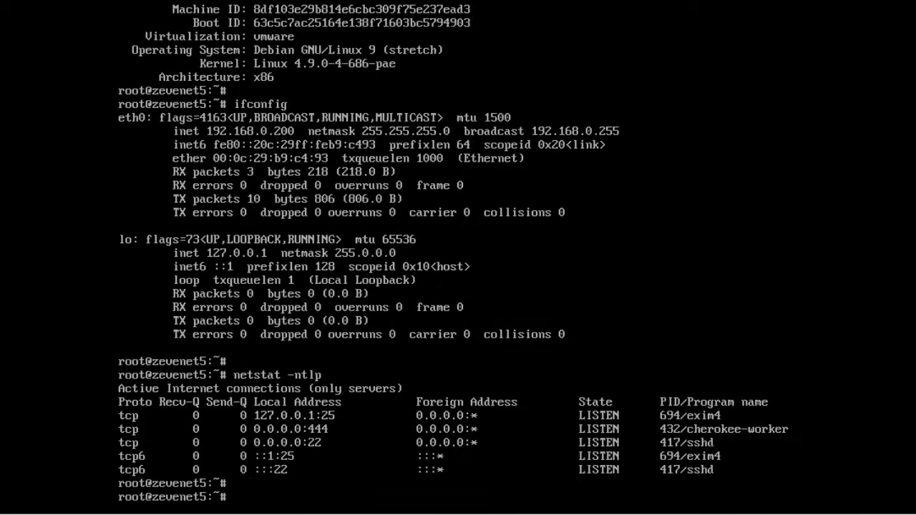
pyautogui.hotkey('ctrl', 'alt', 'Return')
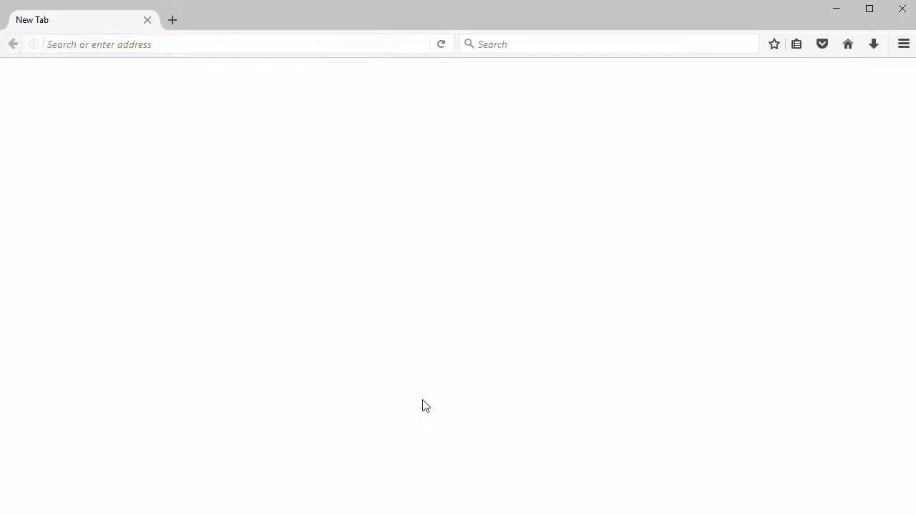
pyautogui.click(308, 43)
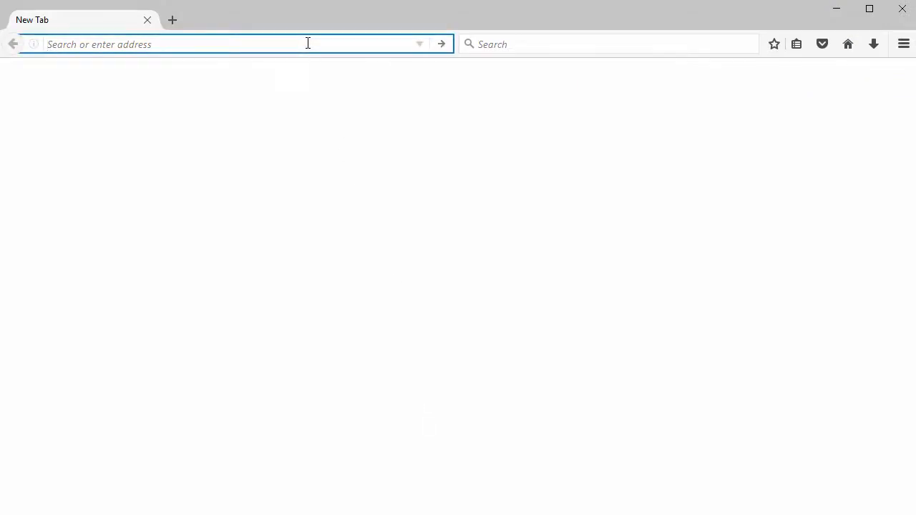
pyautogui.write('https:/')
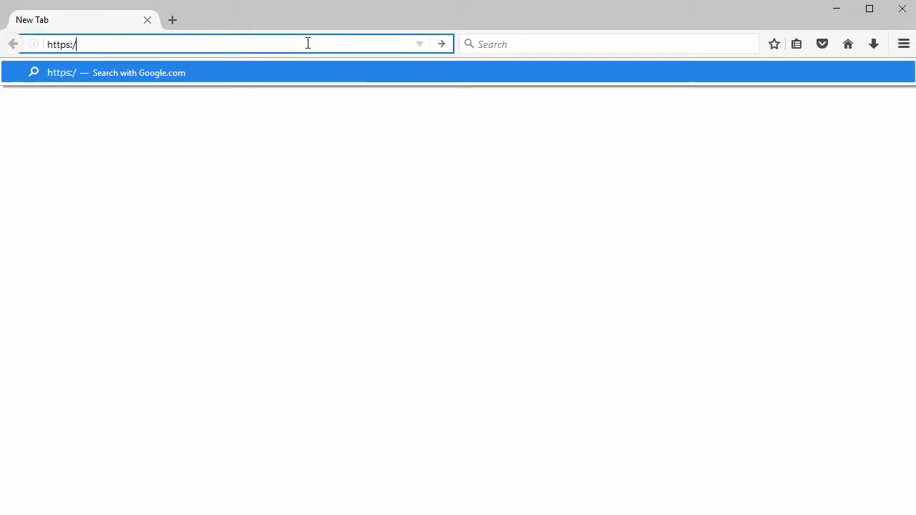
pyautogui.write('/192.168.')
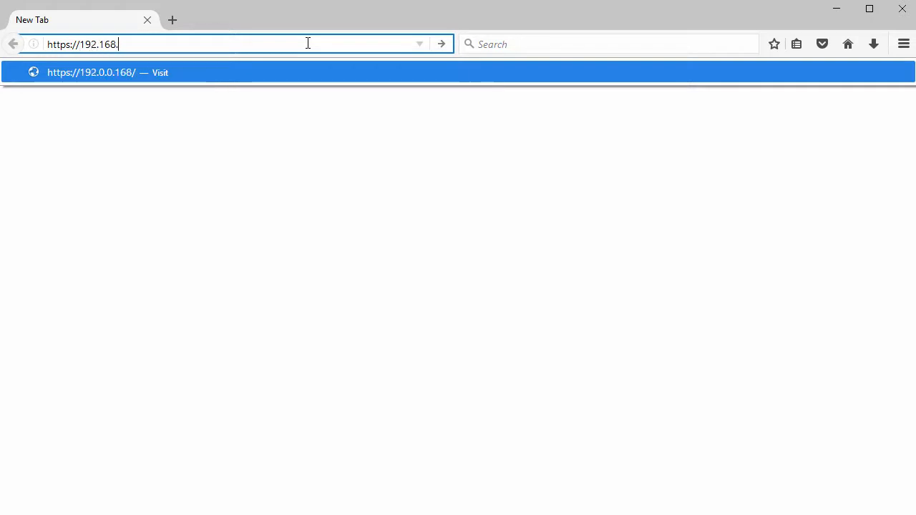
pyautogui.write('0.200:')
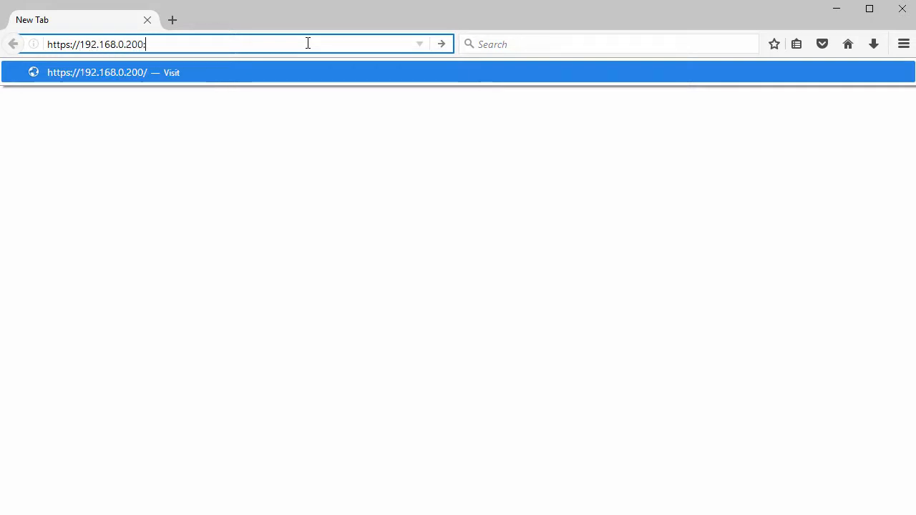
pyautogui.write('444')
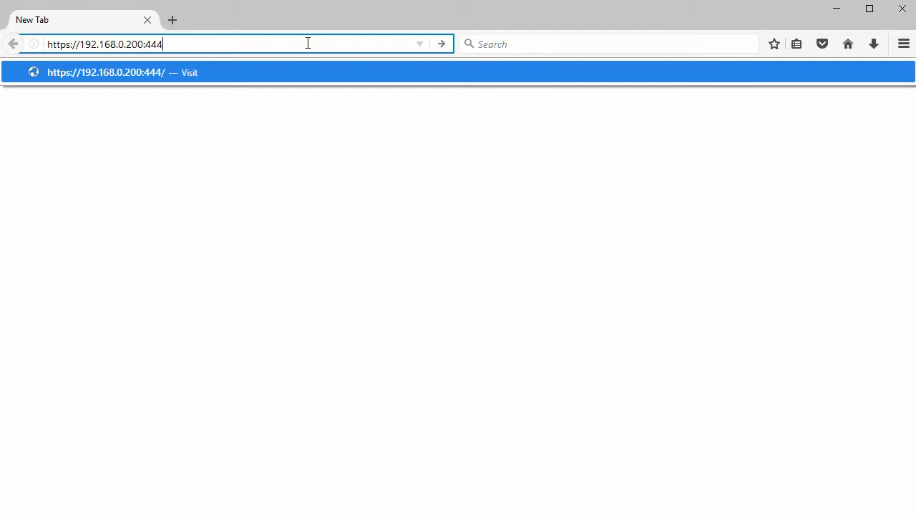
pyautogui.press('Return')
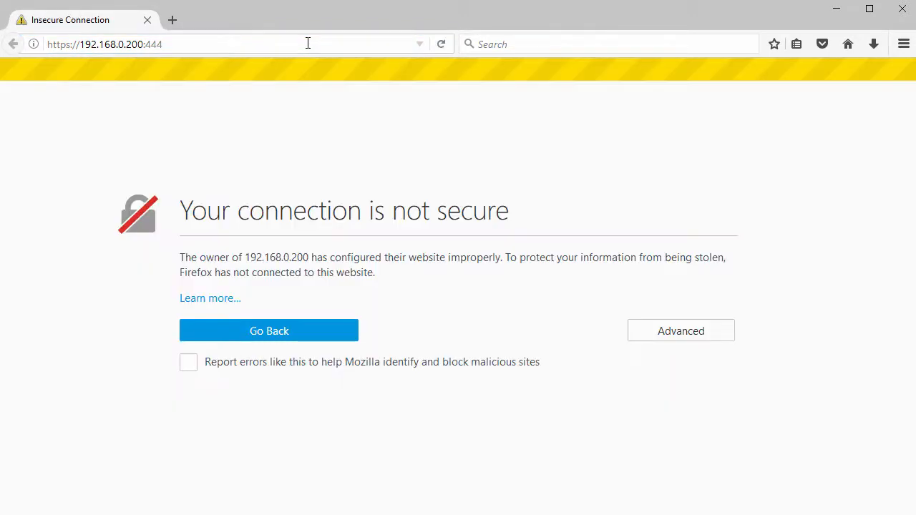
pyautogui.click(672, 341)
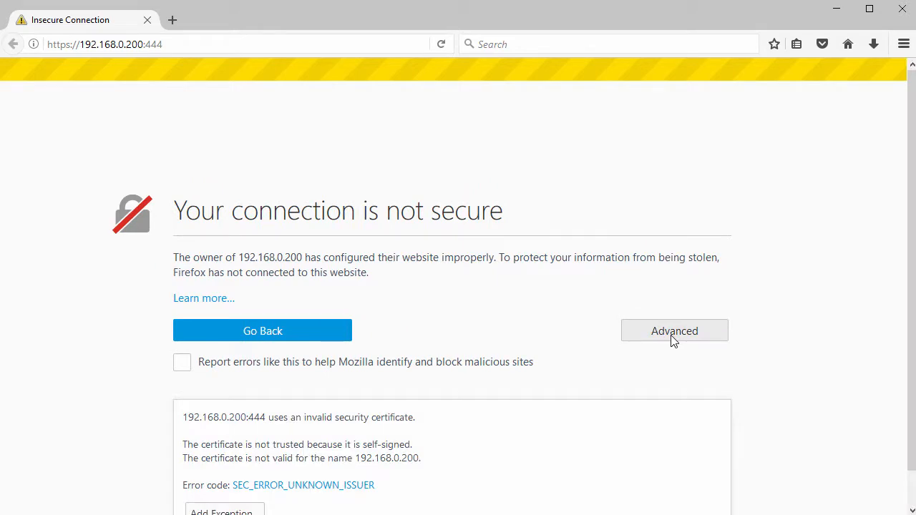
pyautogui.scroll(-1, 656, 384)
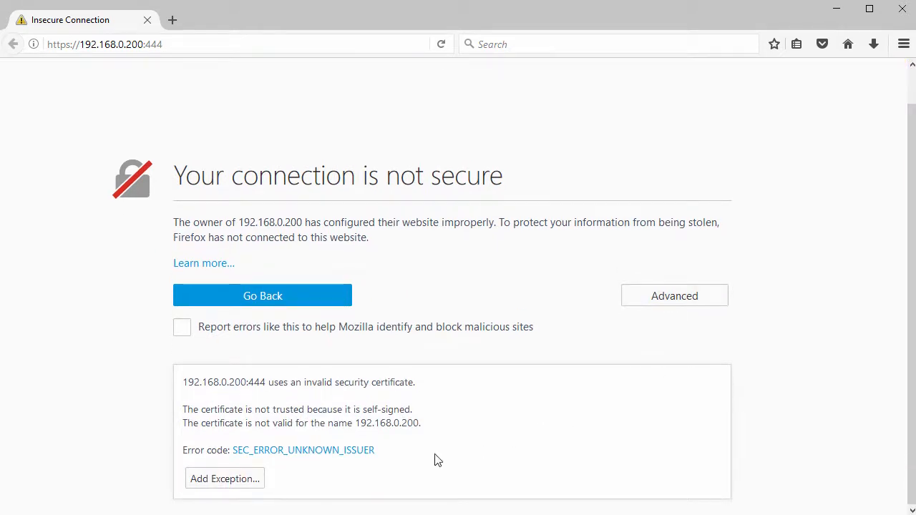
pyautogui.click(236, 485)
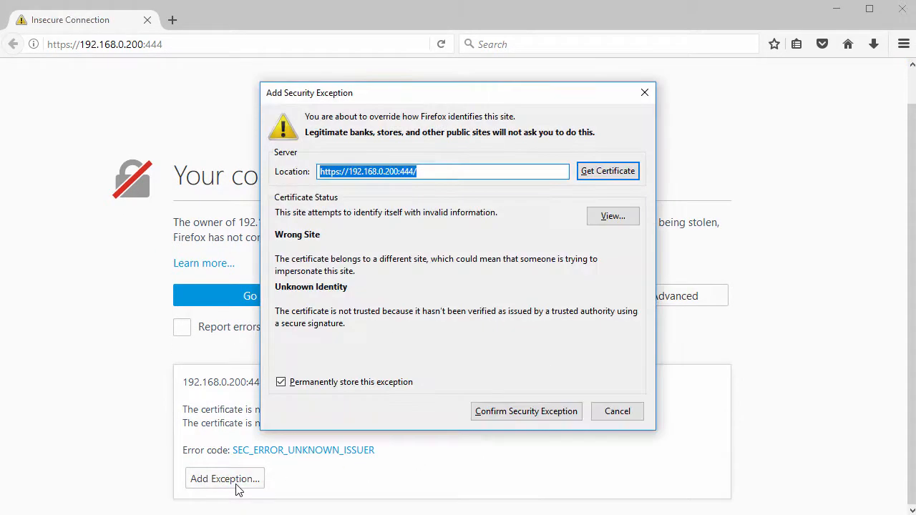
pyautogui.click(528, 415)
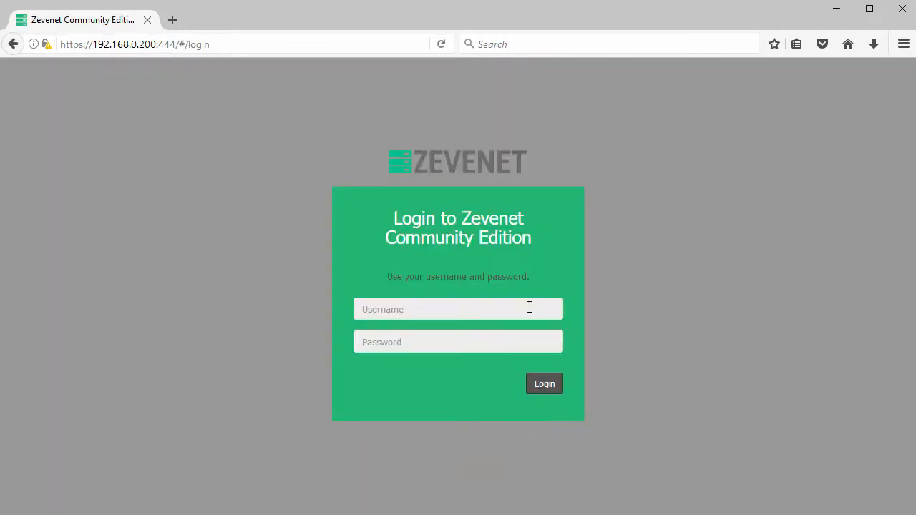
# Sign in with the administrator credentials and dismiss Firefox's offer to save the login.
pyautogui.click(530, 307)
pyautogui.write('root')
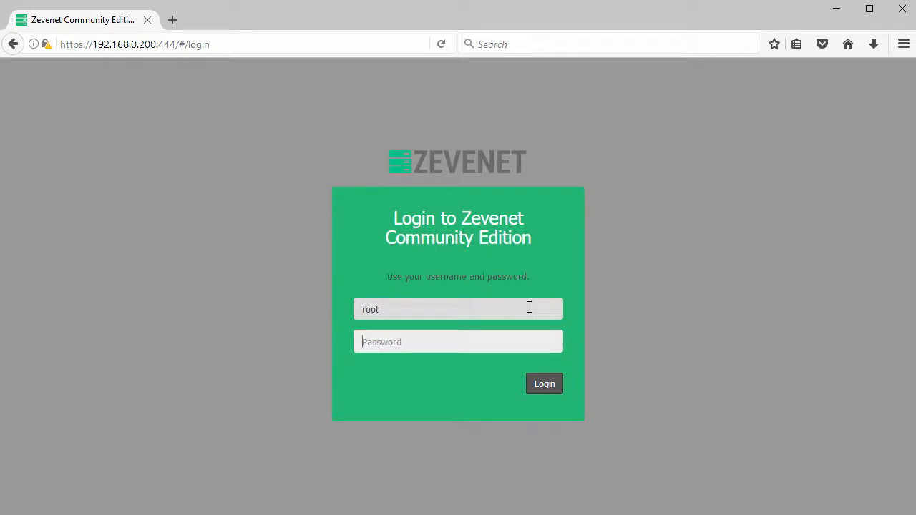
pyautogui.write('ad')
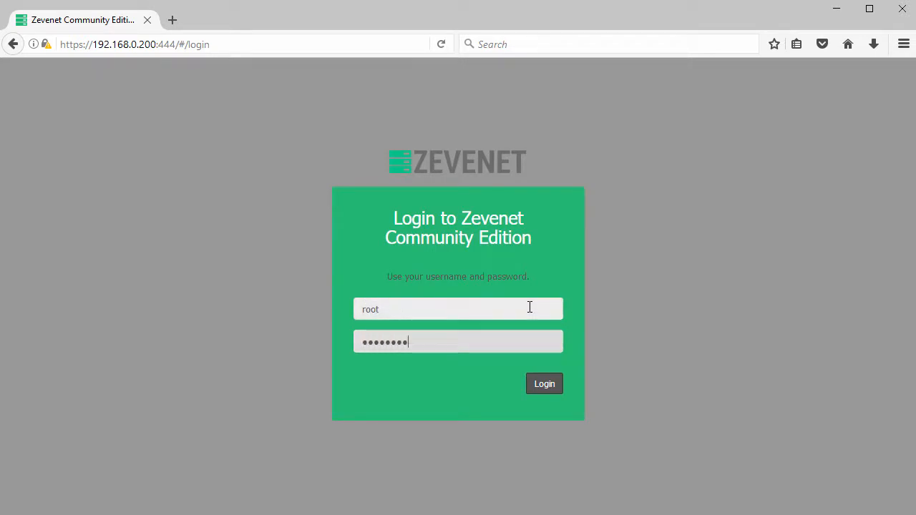
pyautogui.click(545, 385)
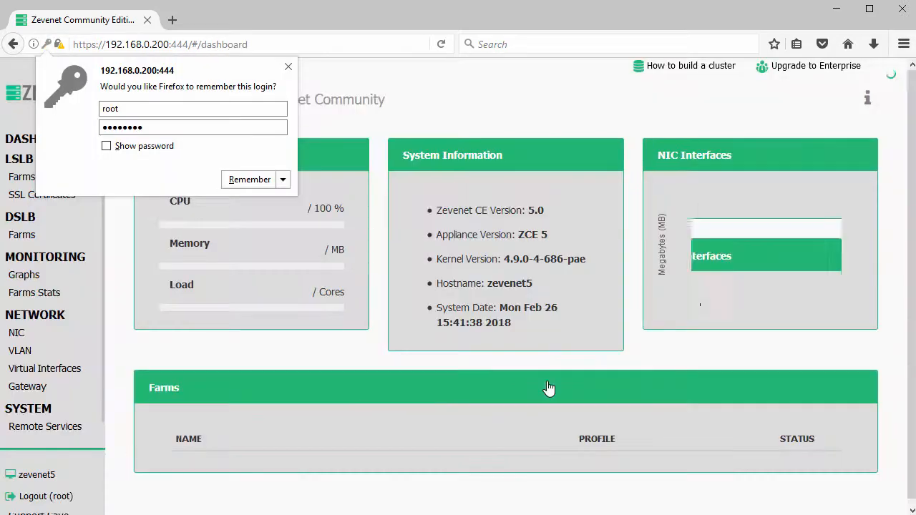
pyautogui.click(287, 68)
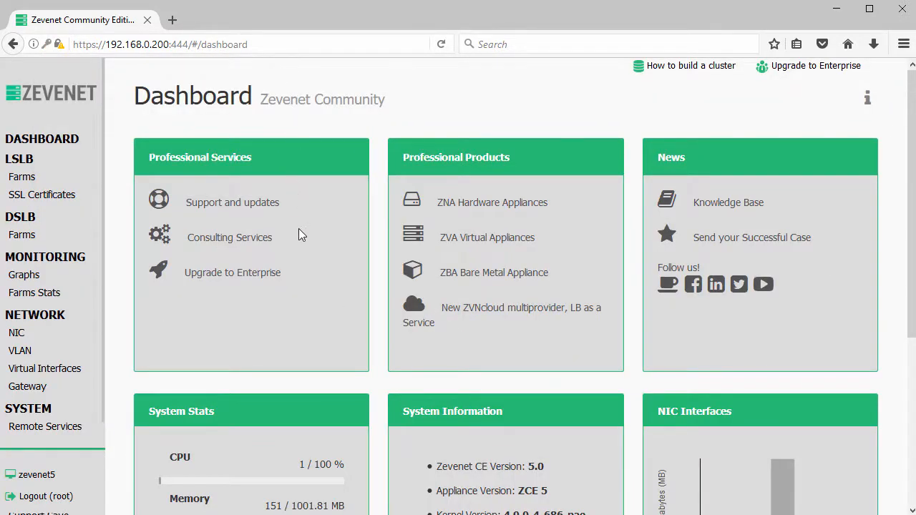
# Scroll through the Dashboard showing version 5.0, host zevenet5 and no farms.
pyautogui.scroll(-4, 301, 236)
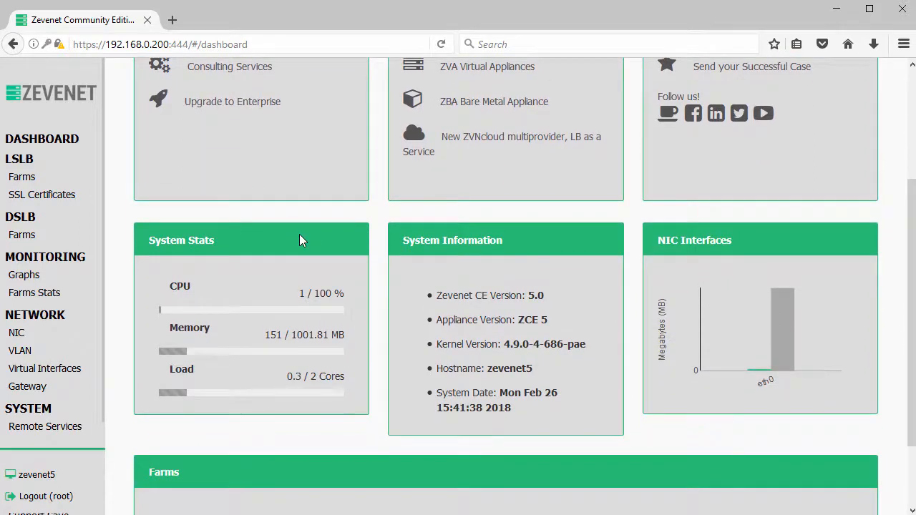
pyautogui.scroll(-2, 299, 241)
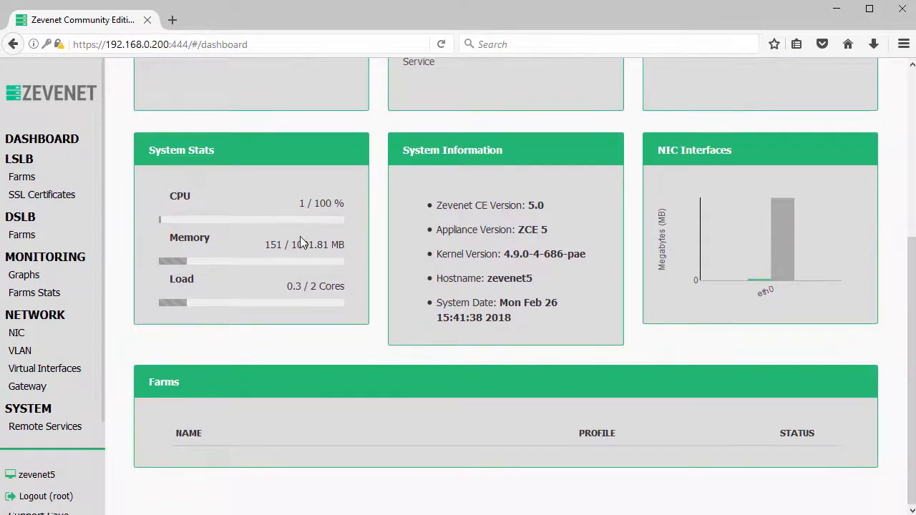
pyautogui.scroll(3, 299, 242)
pyautogui.scroll(3, 300, 242)
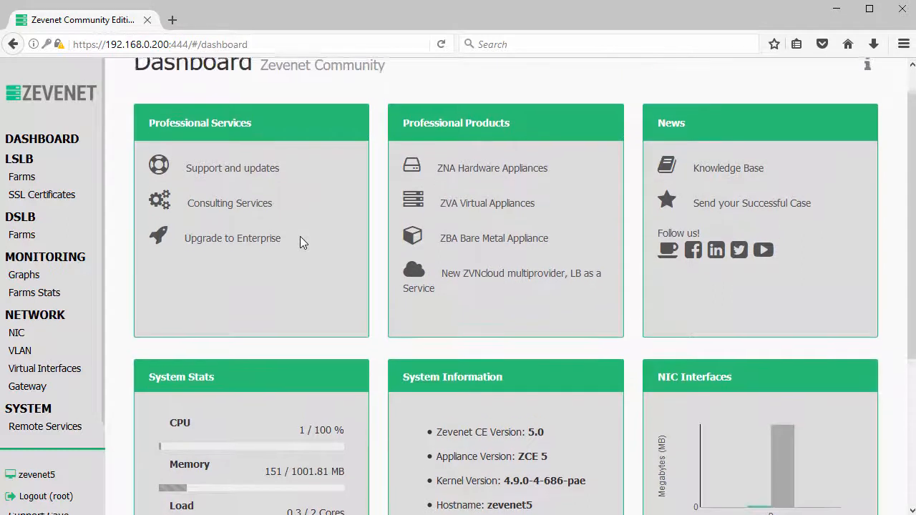
pyautogui.scroll(1, 299, 236)
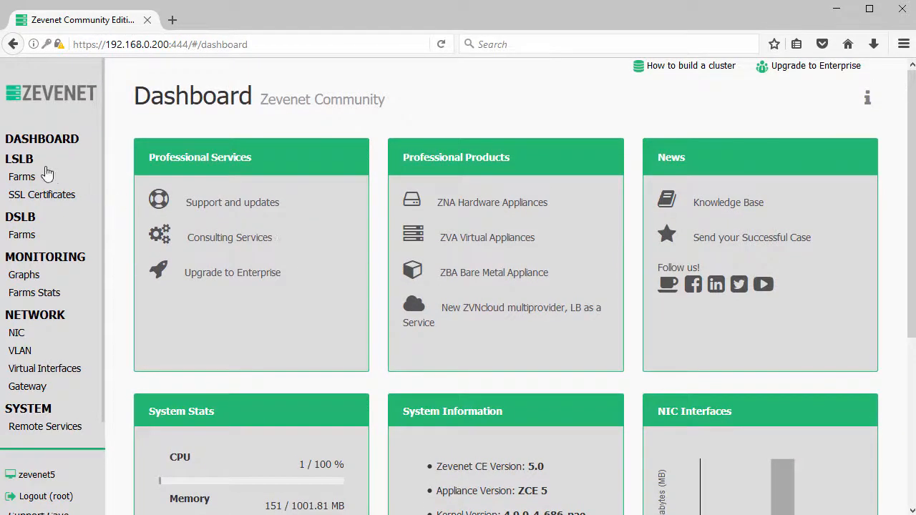
# Open the LSLB Create Farm form and inspect its Profile and Virtual IP choices without selecting.
pyautogui.click(20, 178)
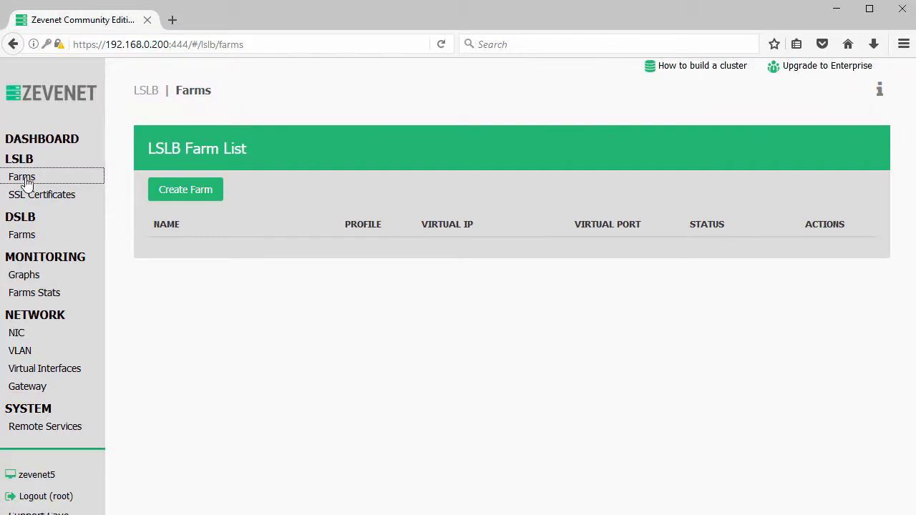
pyautogui.click(188, 197)
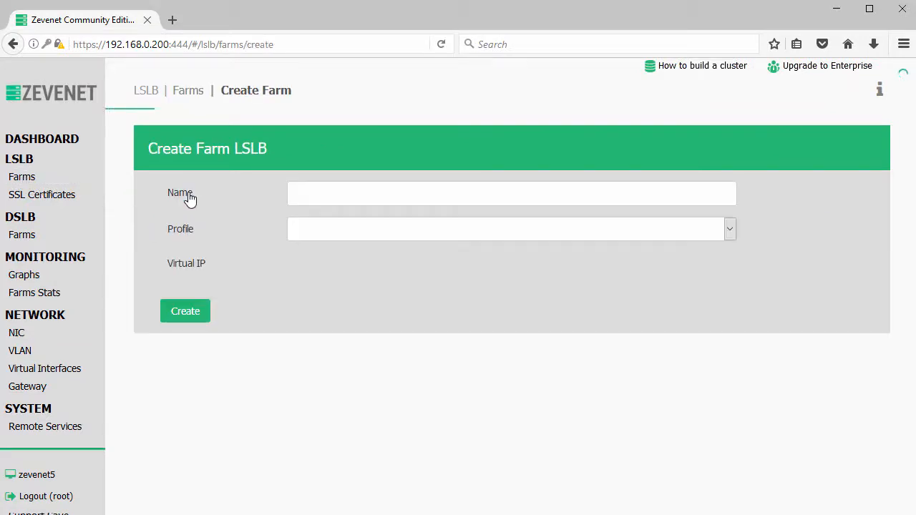
pyautogui.click(415, 195)
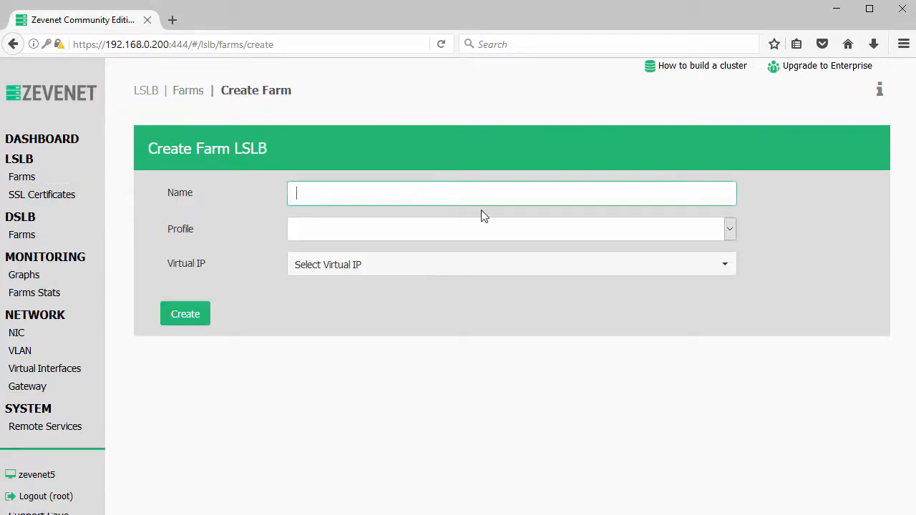
pyautogui.click(729, 230)
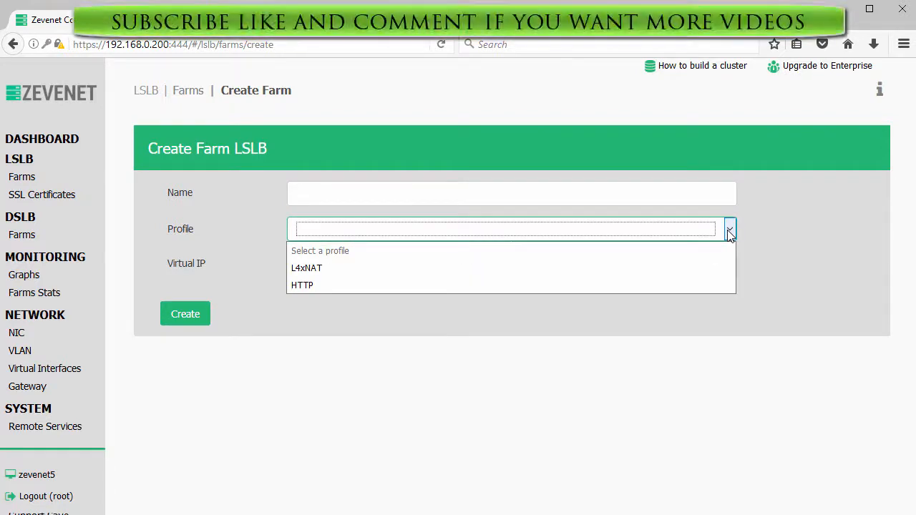
pyautogui.click(729, 234)
pyautogui.click(729, 267)
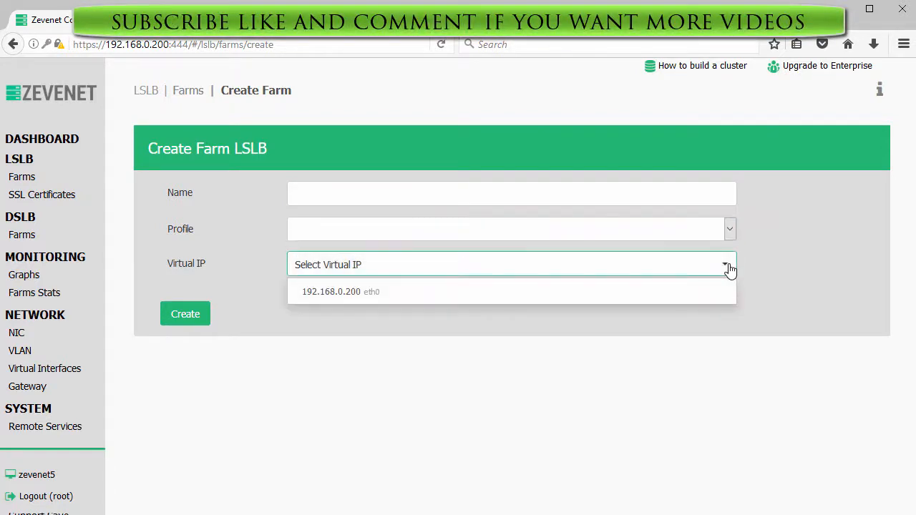
pyautogui.click(729, 268)
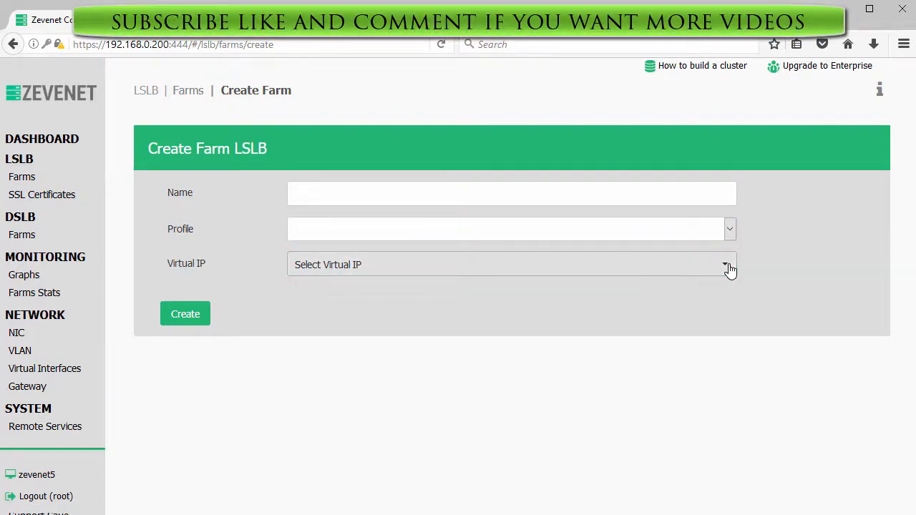
# Visit the SSL Certificates, DSLB Farms, Graphs, Farms Stats and NIC pages in turn.
pyautogui.click(56, 204)
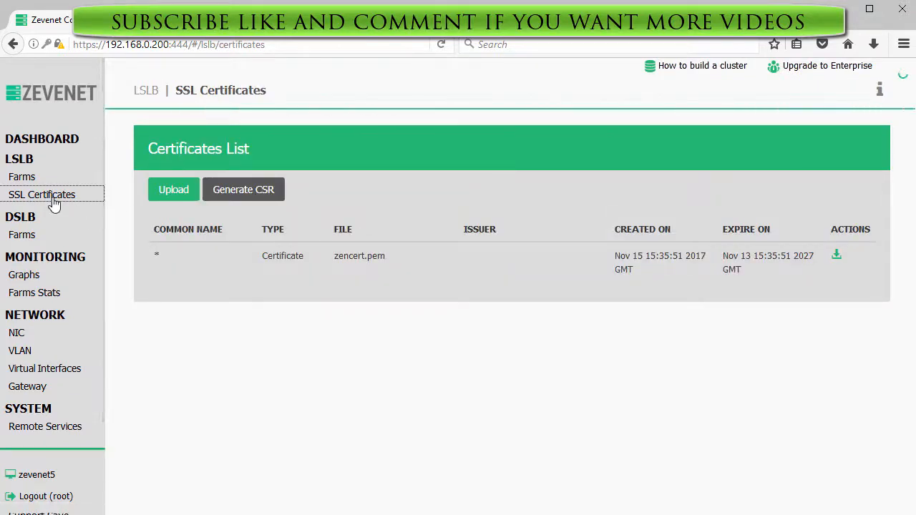
pyautogui.click(25, 240)
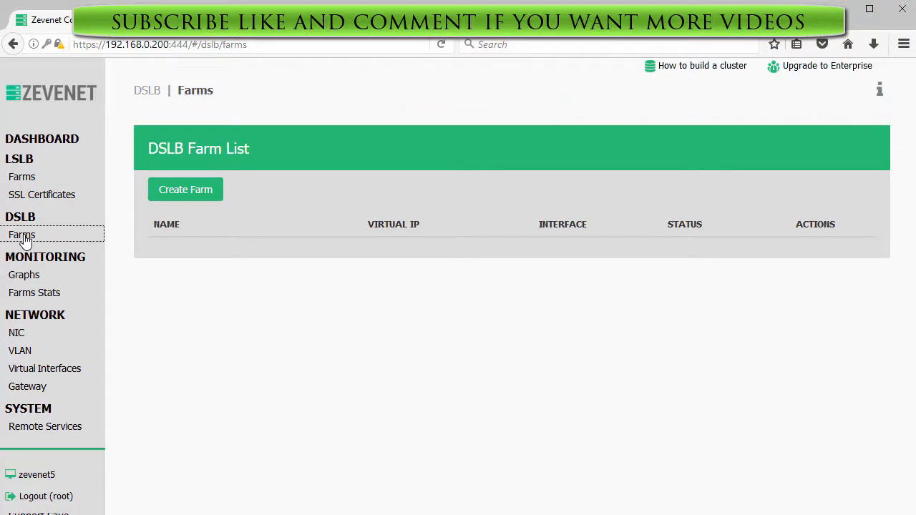
pyautogui.click(25, 278)
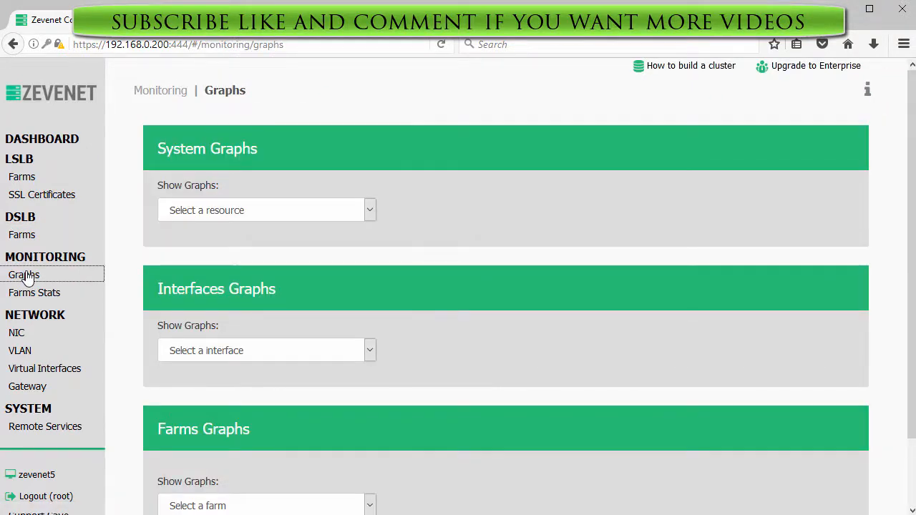
pyautogui.click(29, 296)
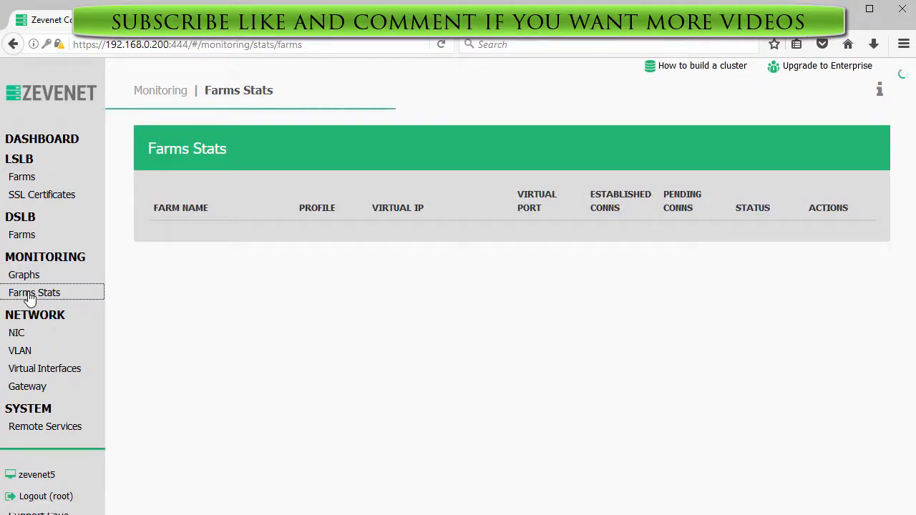
pyautogui.click(27, 336)
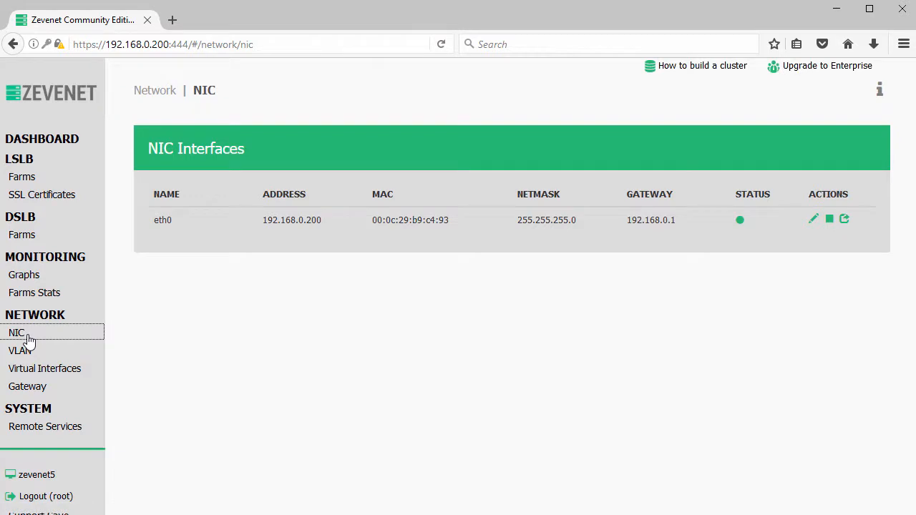
# Review eth0's settings, then the VLAN, Virtual Interfaces and Gateway pages.
pyautogui.click(813, 220)
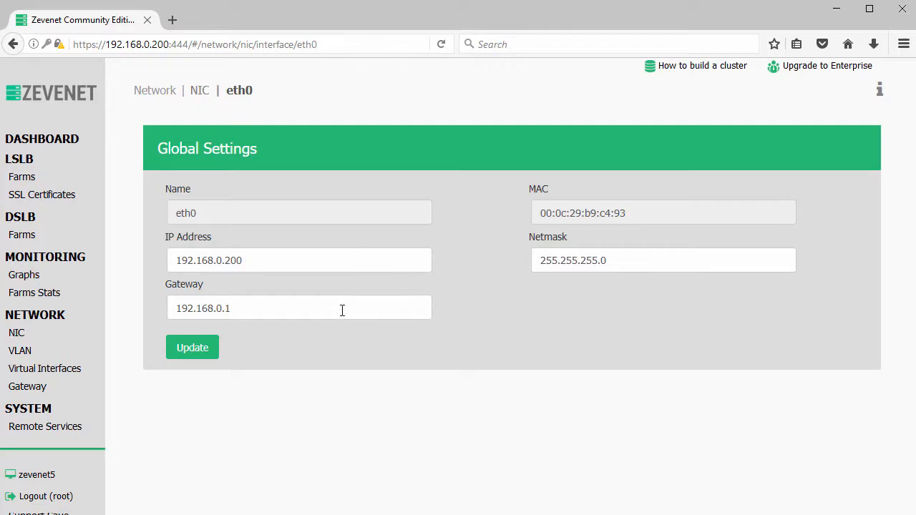
pyautogui.click(22, 352)
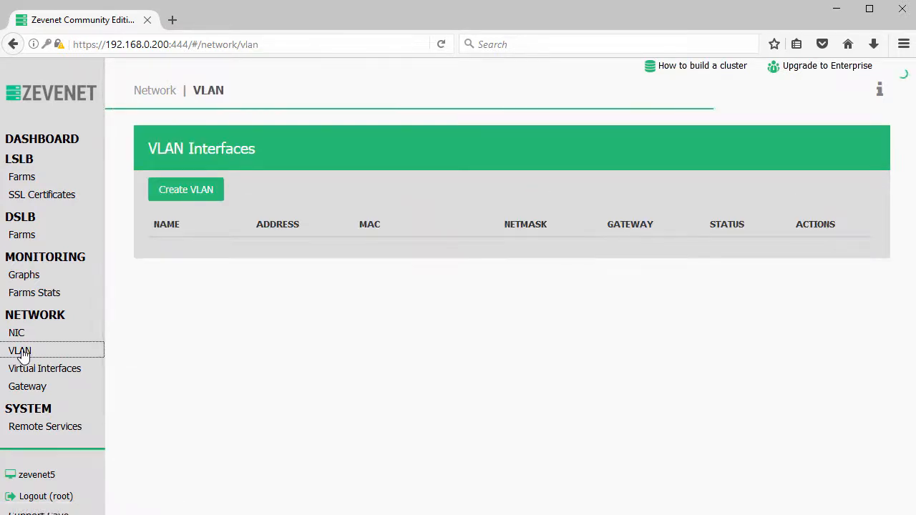
pyautogui.click(30, 372)
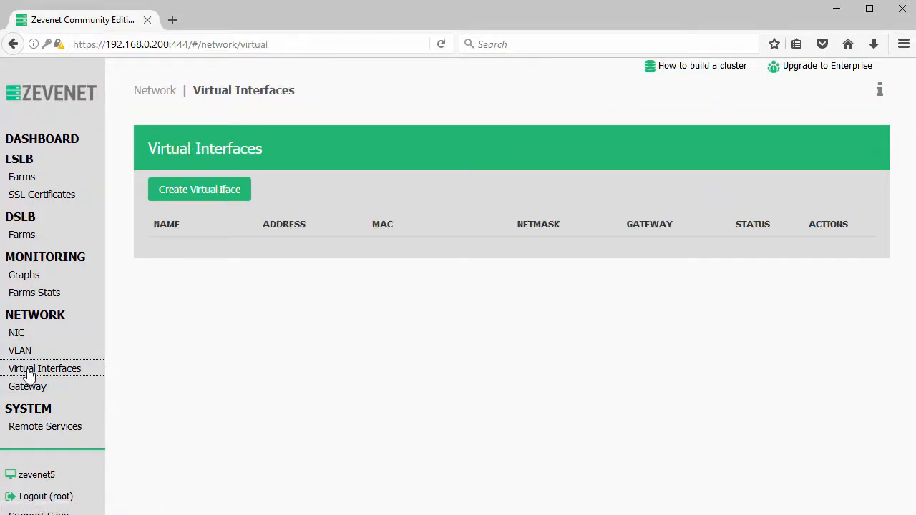
pyautogui.click(27, 391)
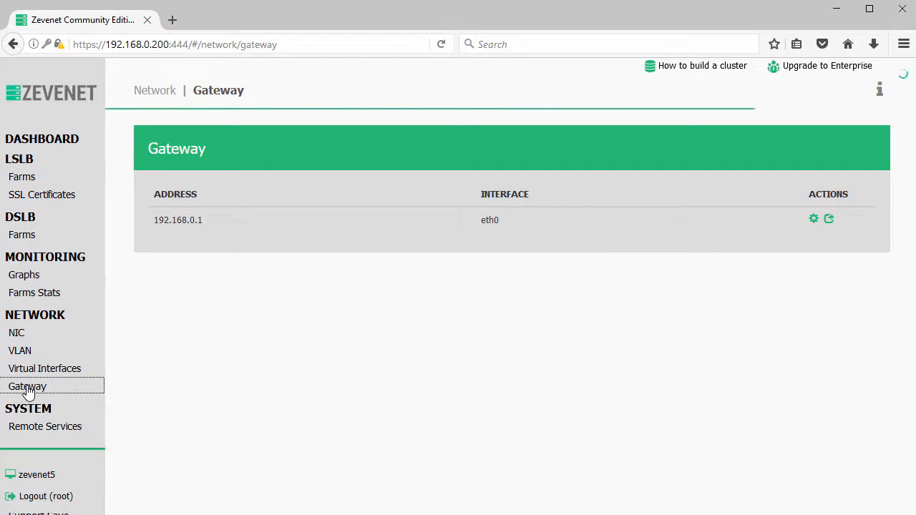
# Check Remote Services (DNS lab.local and 8.8.8.8, NTP pool.ntp.org), then go back to the Dashboard.
pyautogui.click(28, 428)
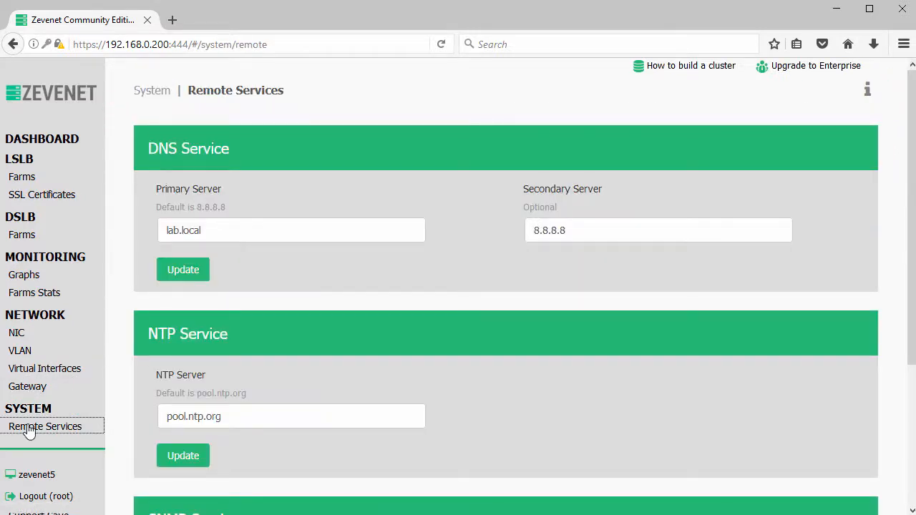
pyautogui.scroll(-1, 404, 370)
pyautogui.scroll(-3, 405, 370)
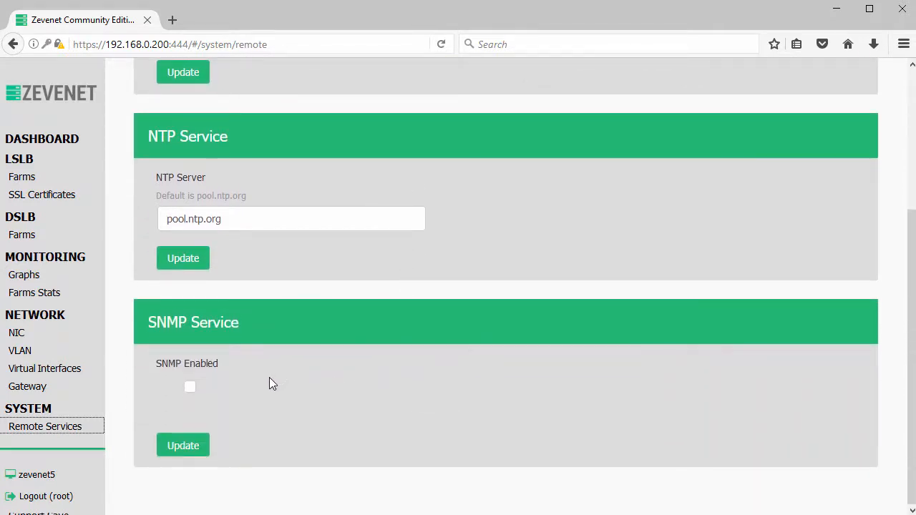
pyautogui.scroll(3, 269, 377)
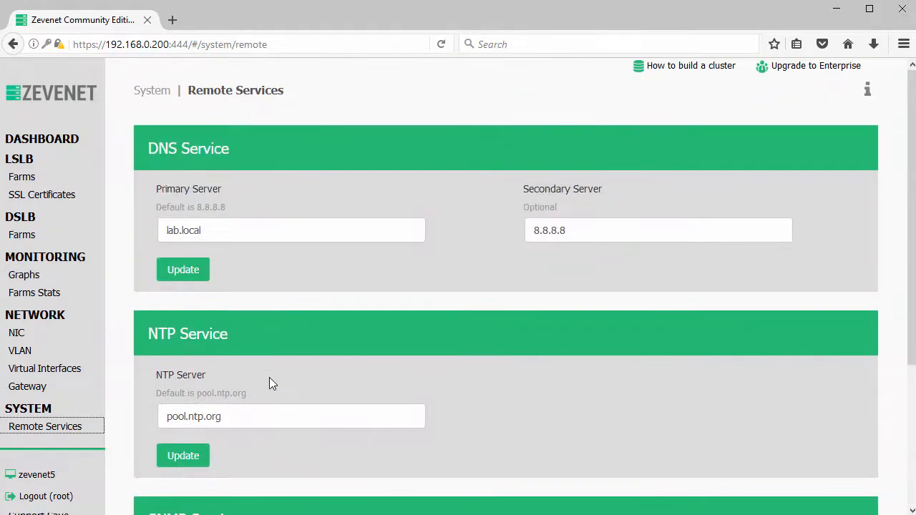
pyautogui.click(57, 145)
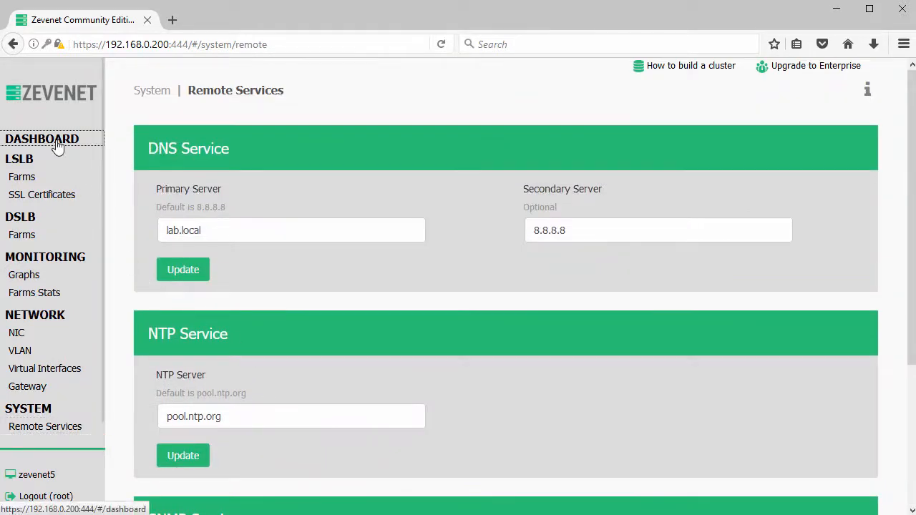